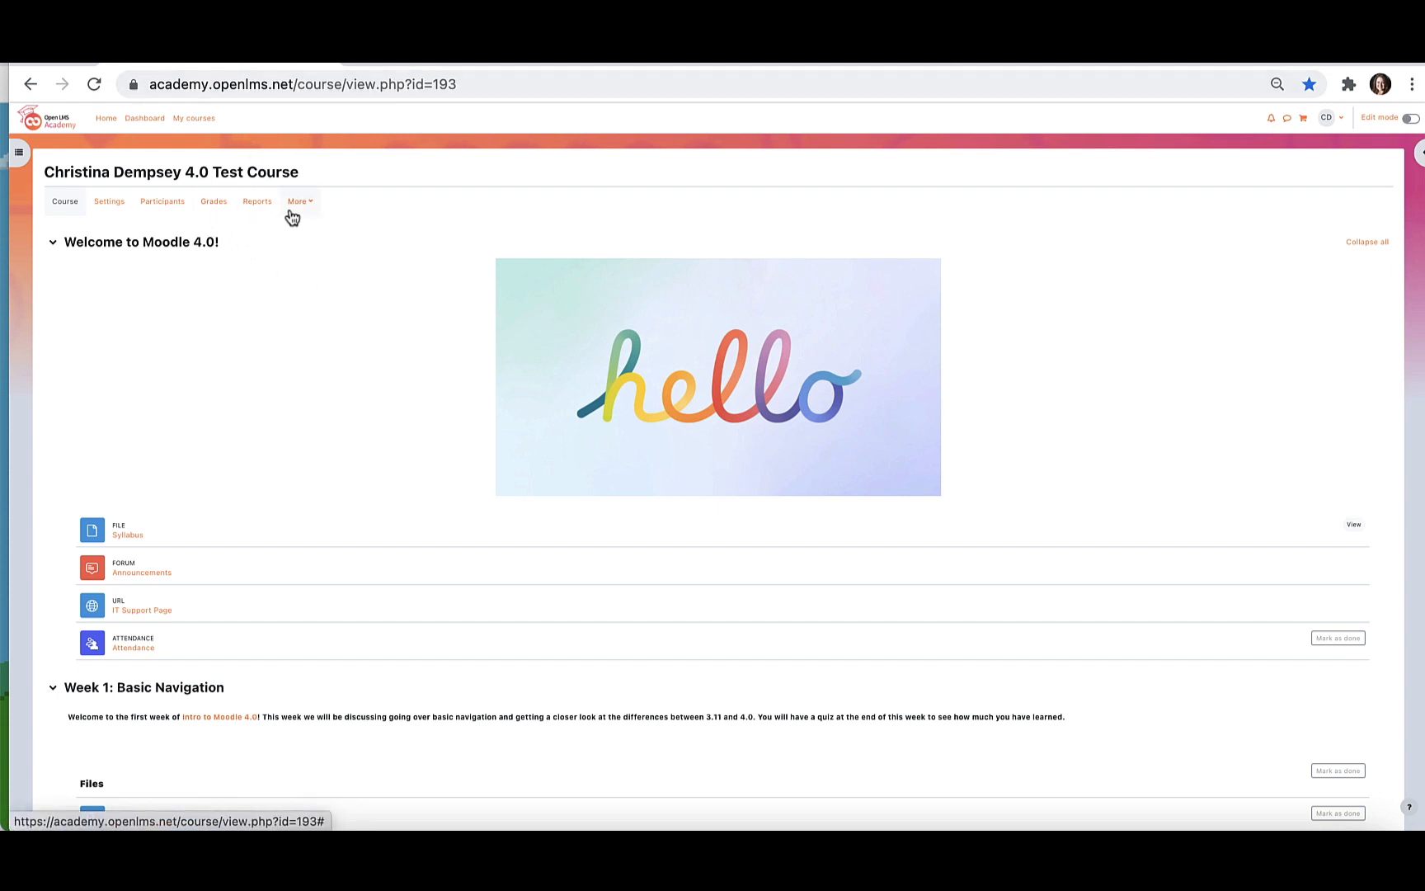
# Open the Gradebook setup page from the test course's grades.
pyautogui.click(216, 207)
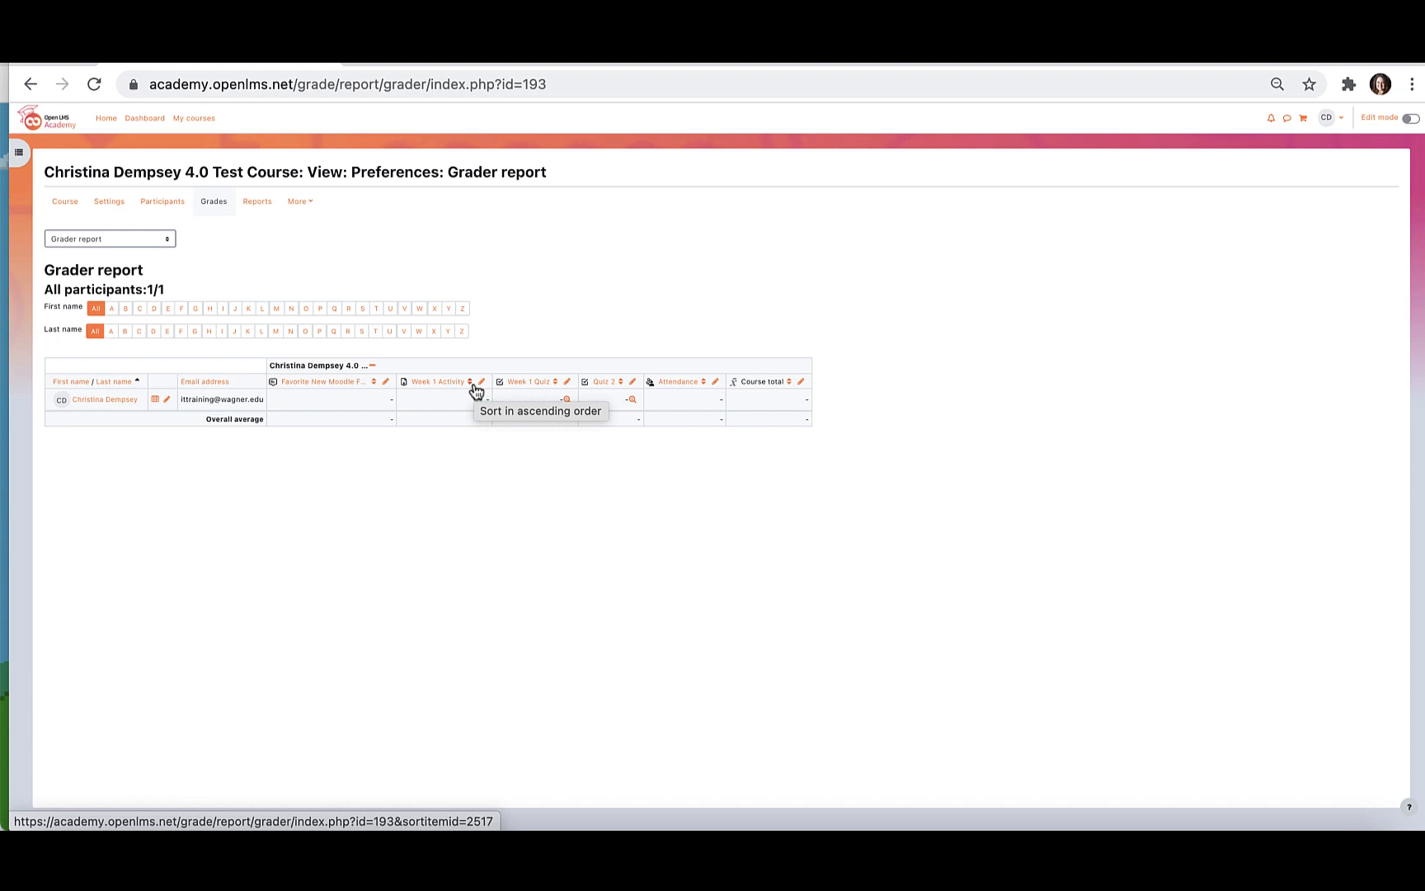
pyautogui.click(158, 239)
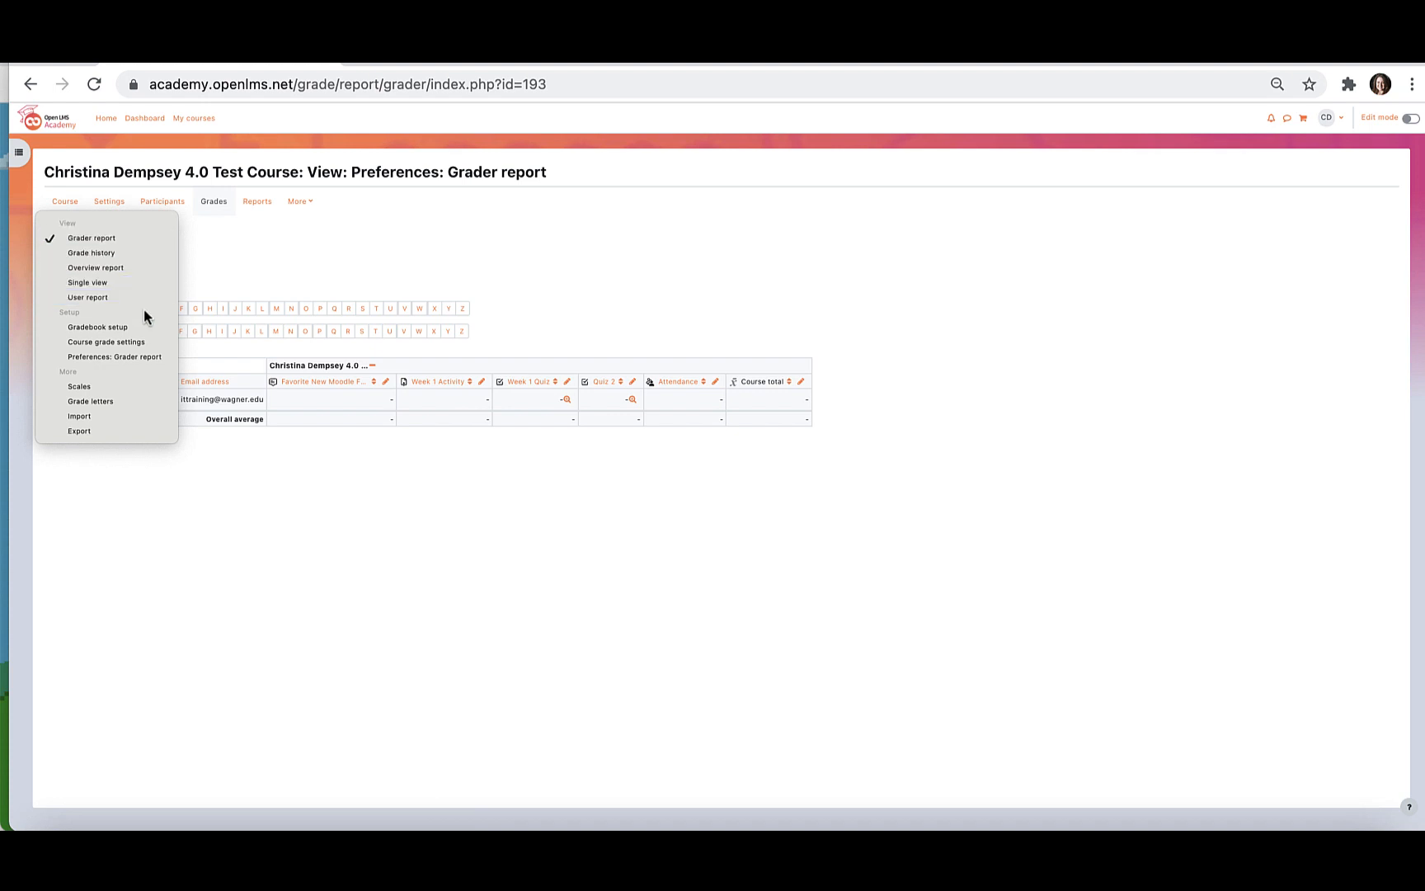
pyautogui.click(187, 272)
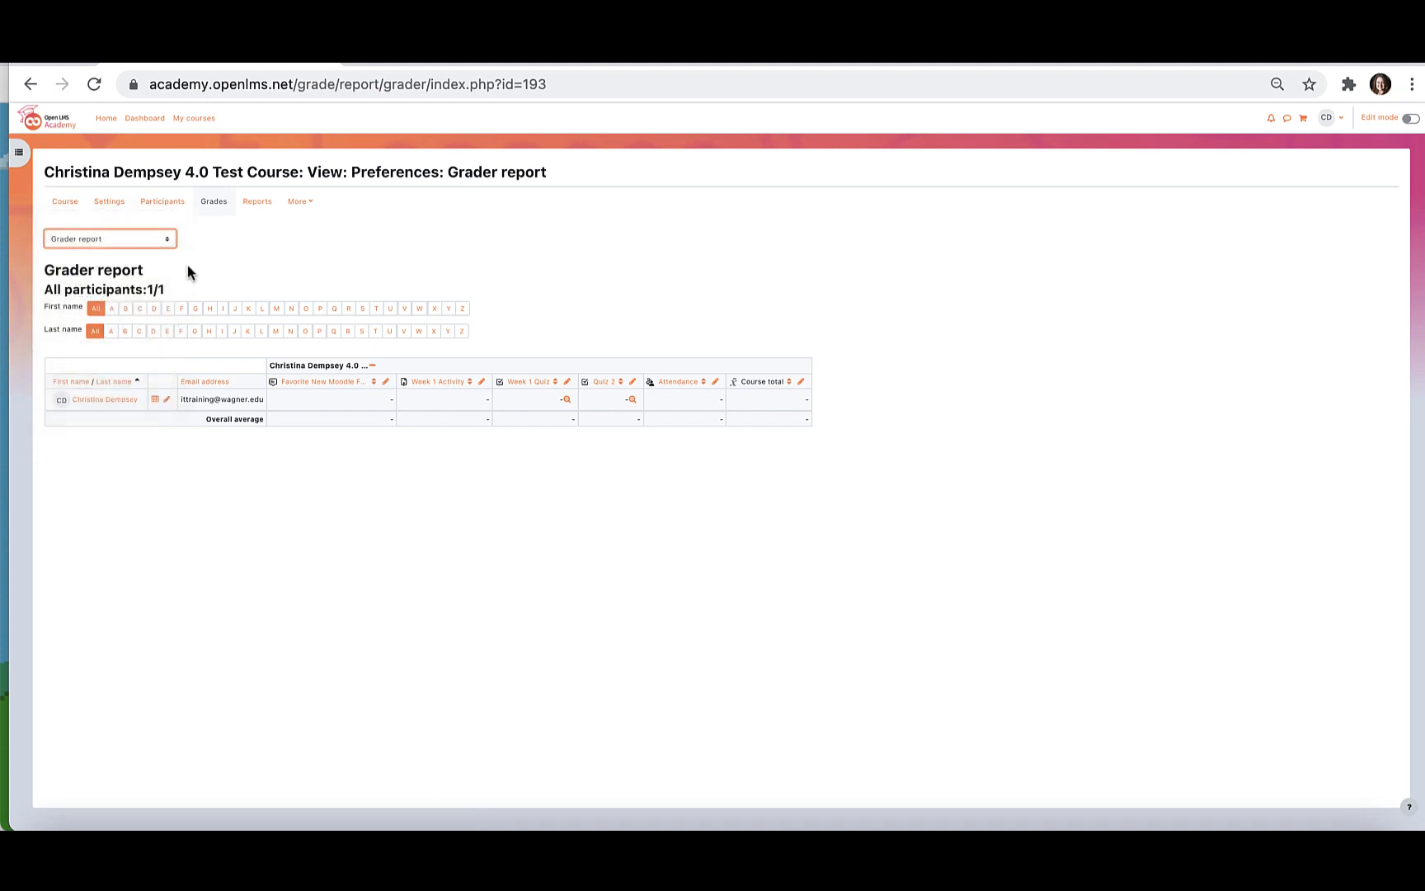
pyautogui.click(138, 238)
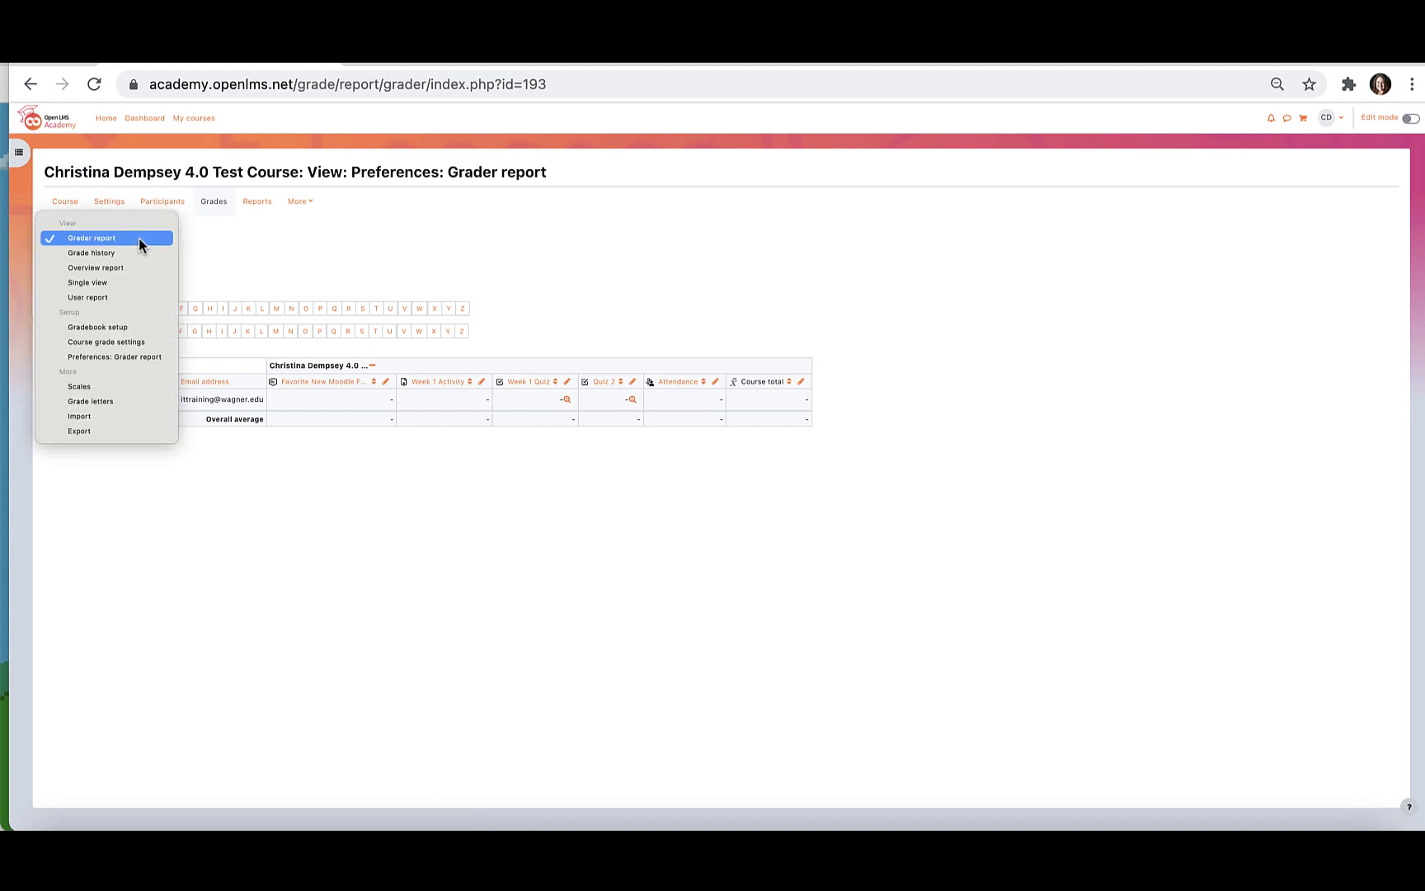
pyautogui.click(140, 334)
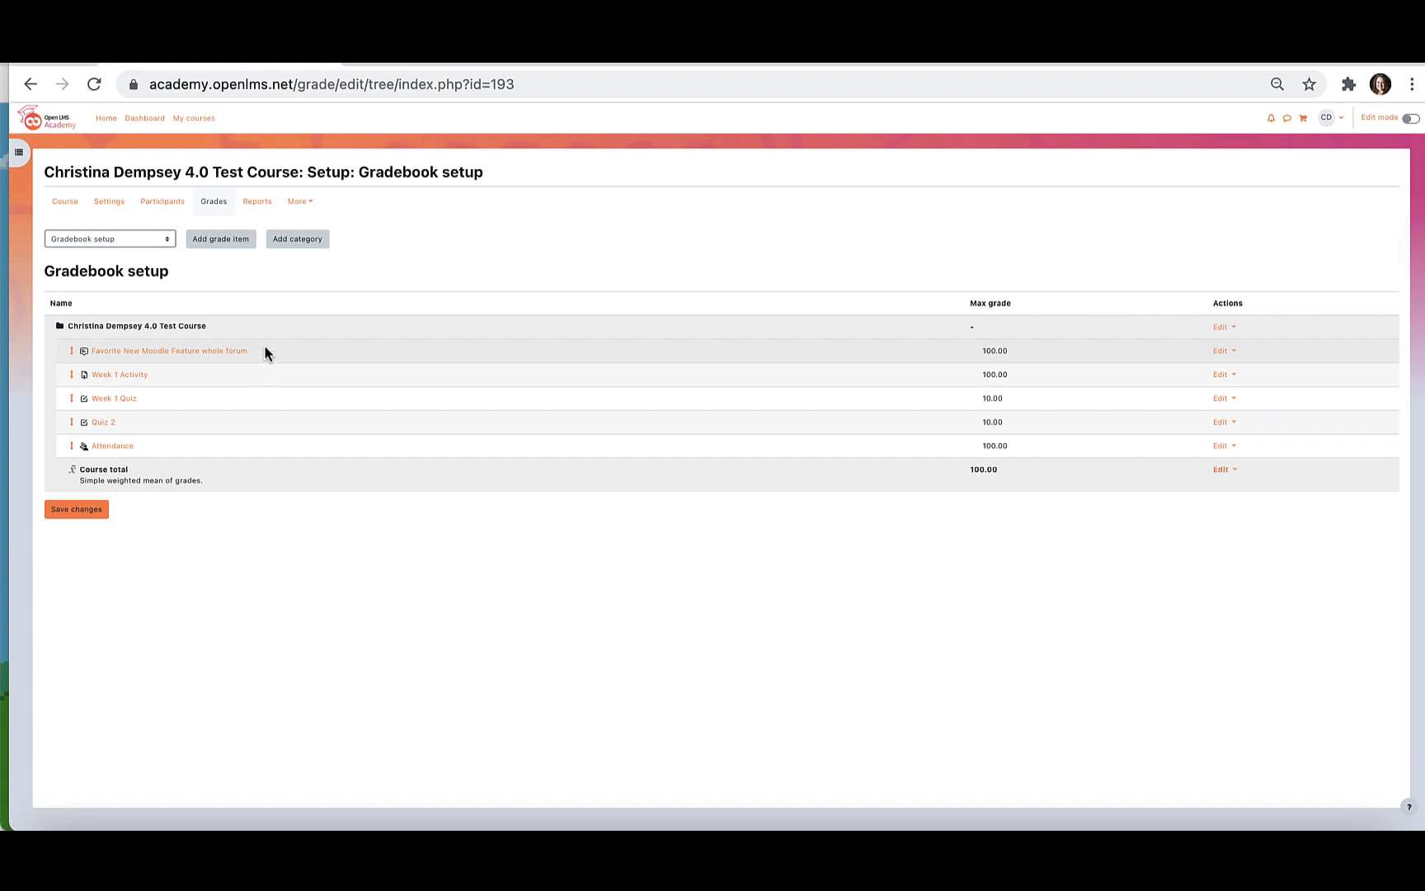
# Add a grade category named Assignments with Simple weighted mean of grades as its aggregation and save it.
pyautogui.click(297, 248)
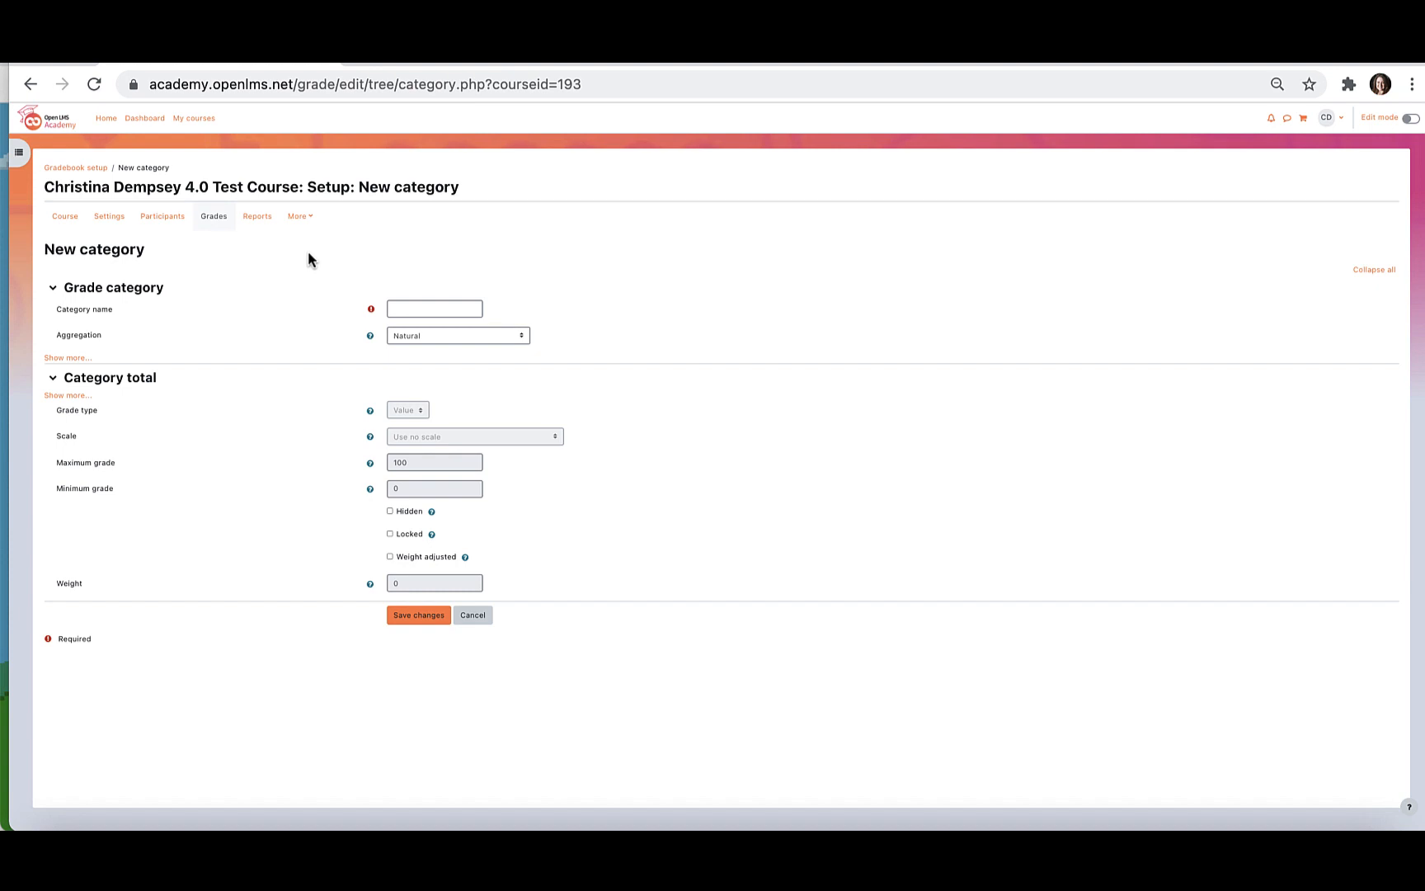
pyautogui.click(456, 308)
pyautogui.write('Assignments')
pyautogui.click(431, 335)
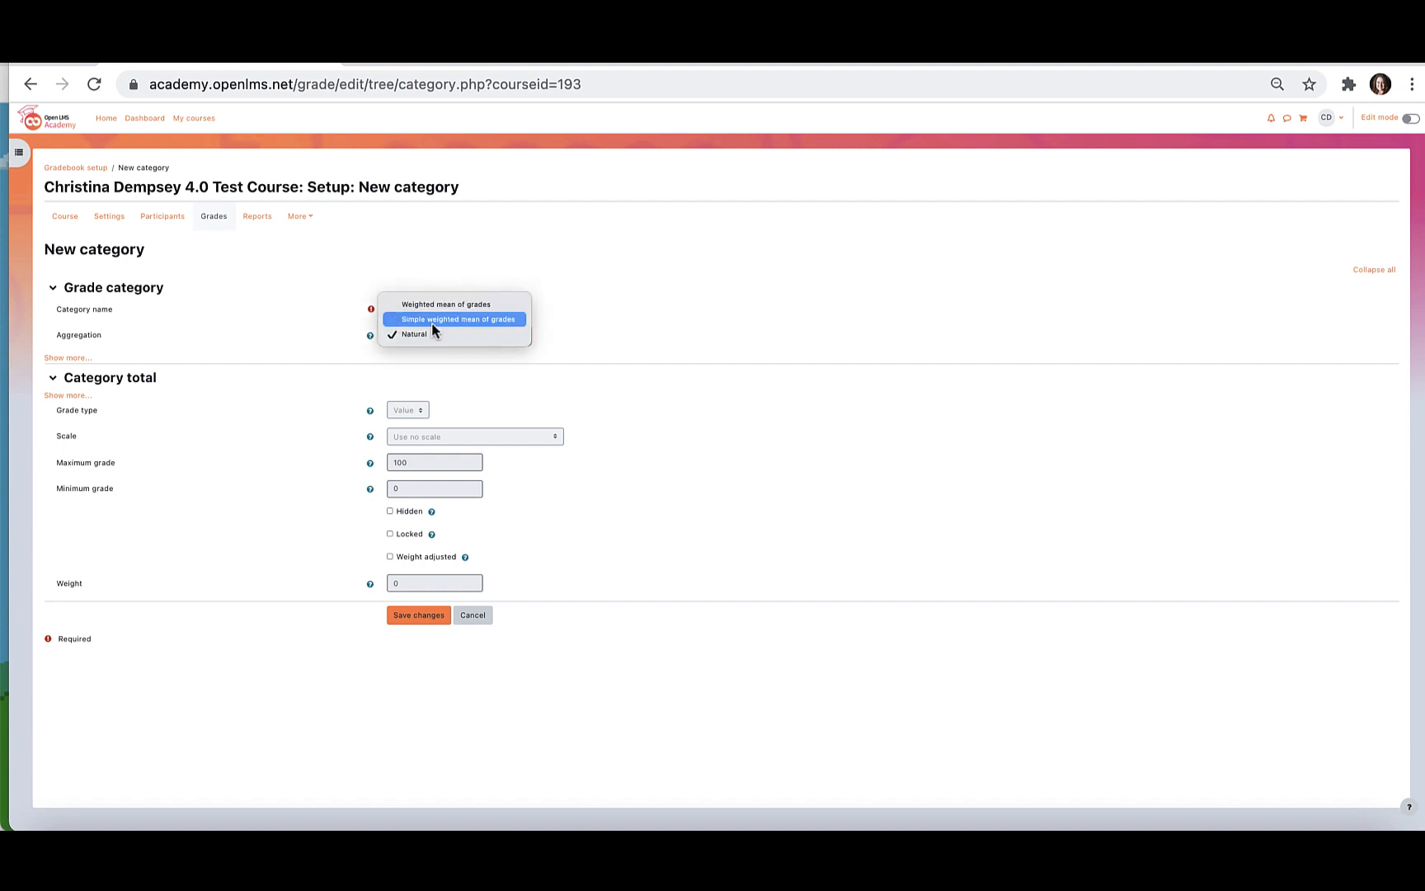
pyautogui.click(434, 320)
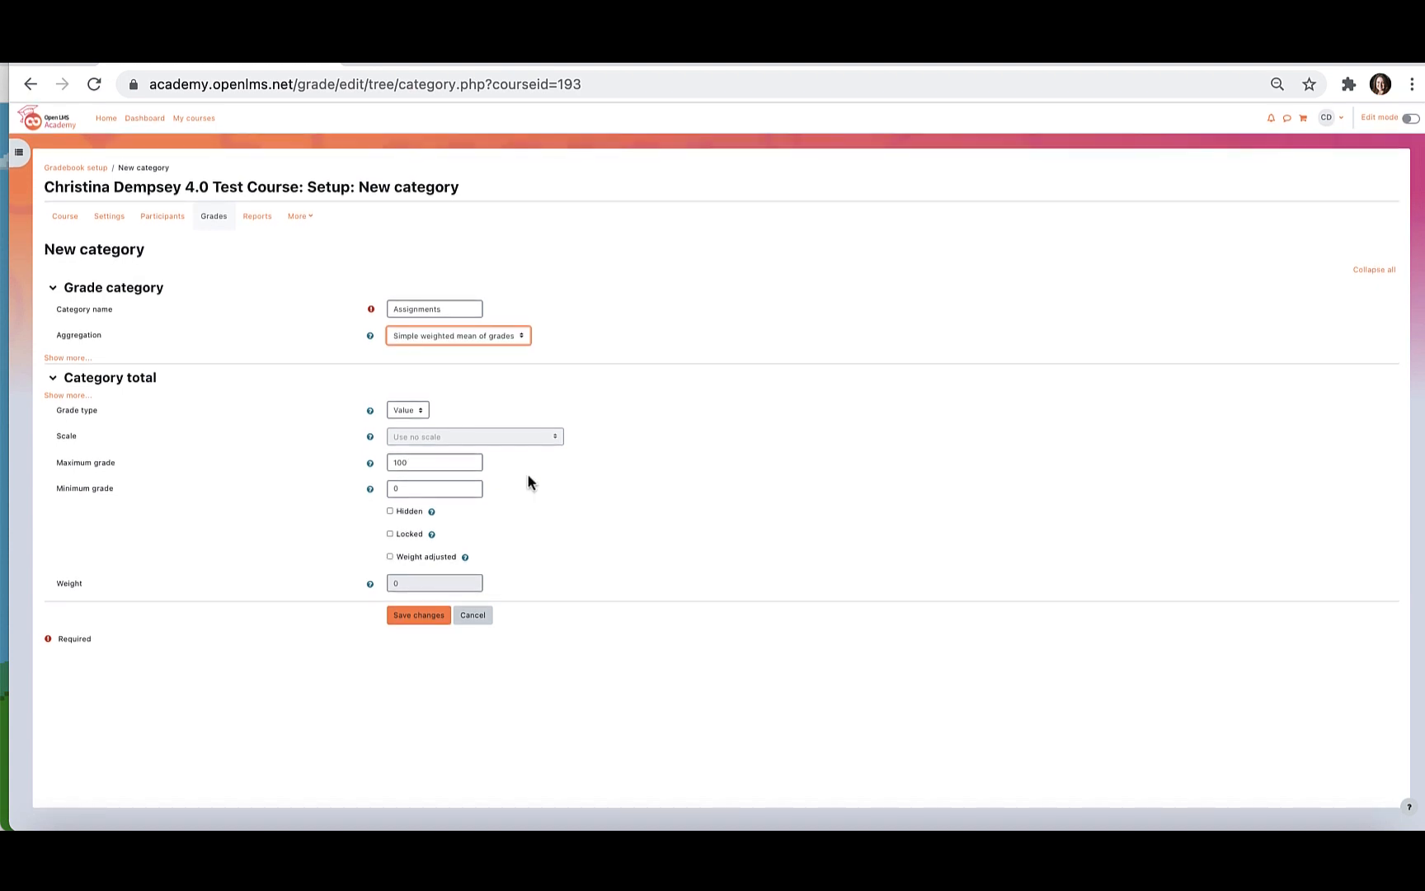
pyautogui.click(425, 625)
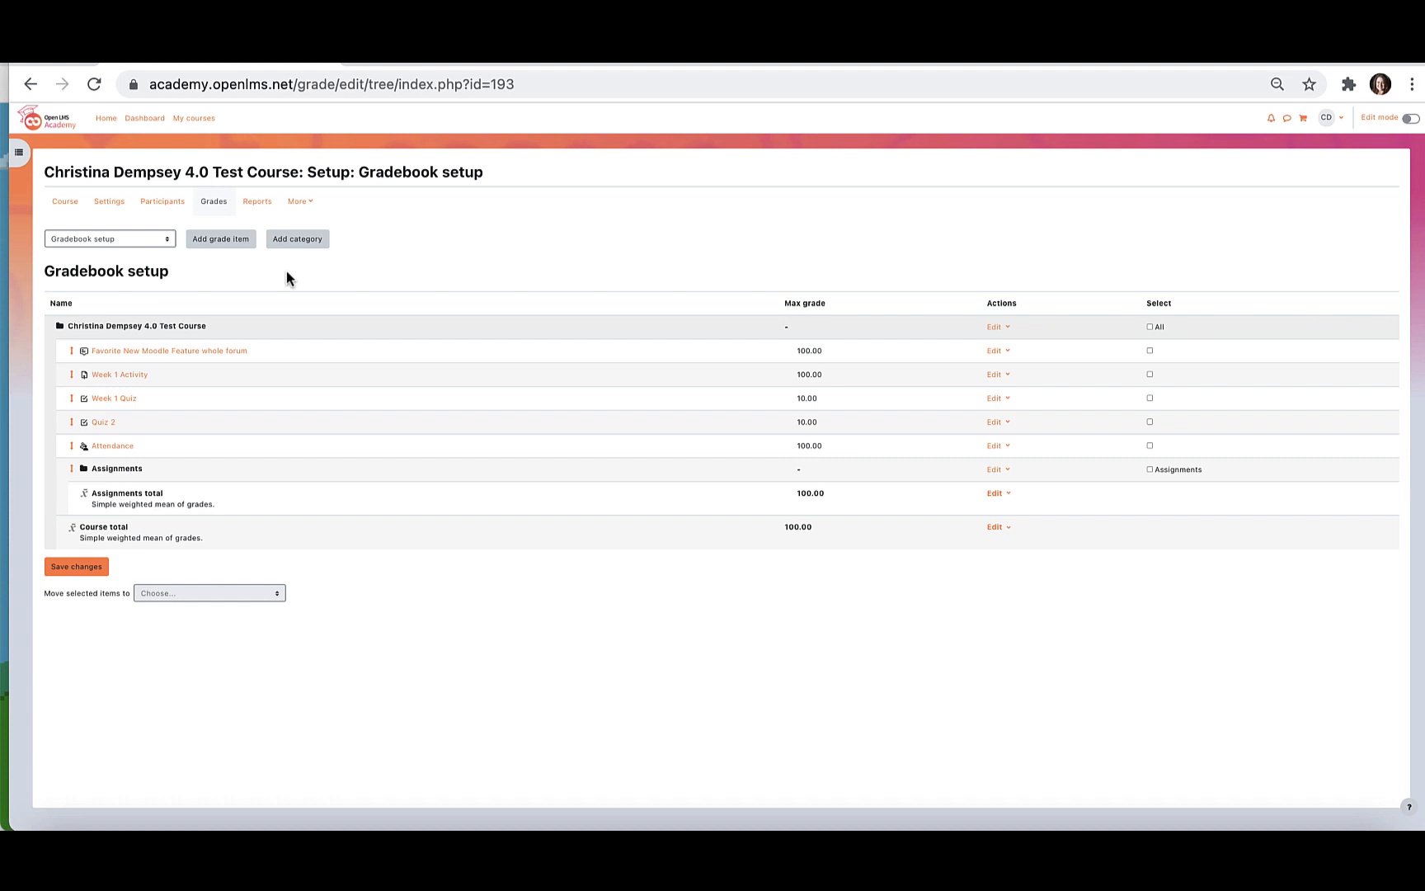
# Add a grade category named Quizzes with Simple weighted mean of grades as its aggregation and save it.
pyautogui.click(297, 240)
pyautogui.click(441, 309)
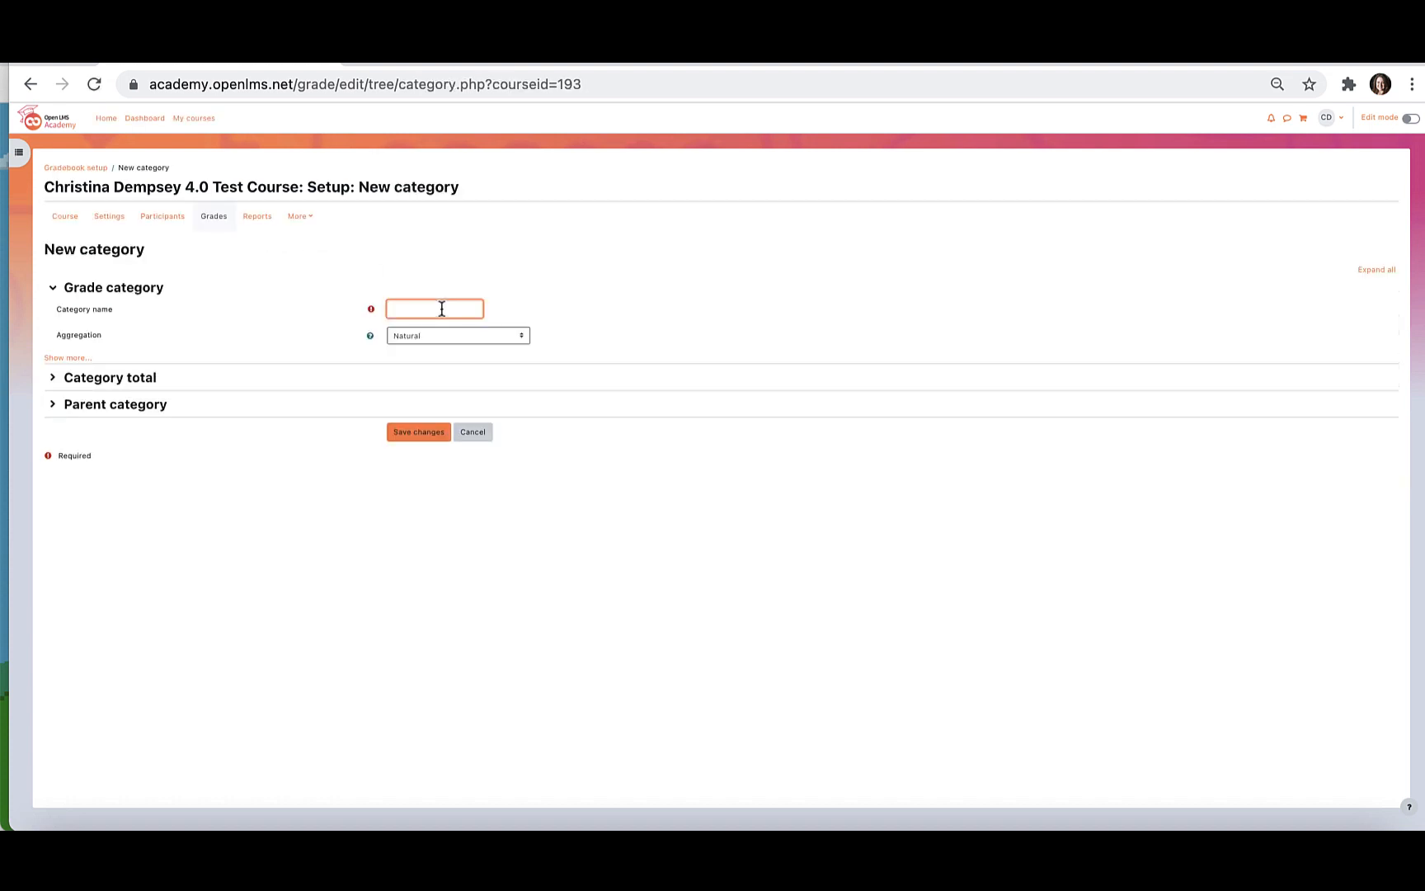
pyautogui.click(453, 338)
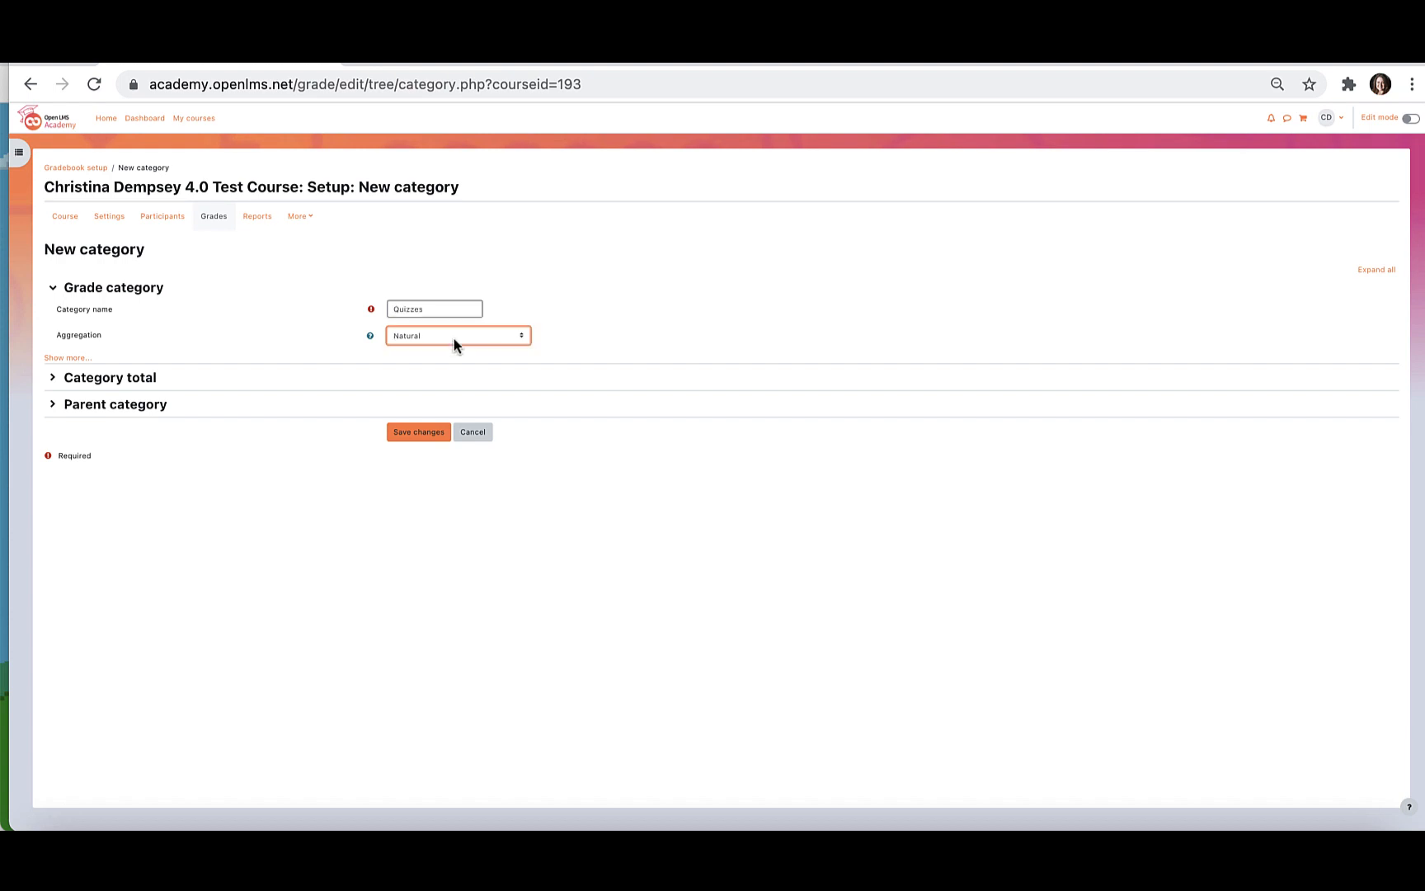
pyautogui.click(454, 320)
pyautogui.click(412, 432)
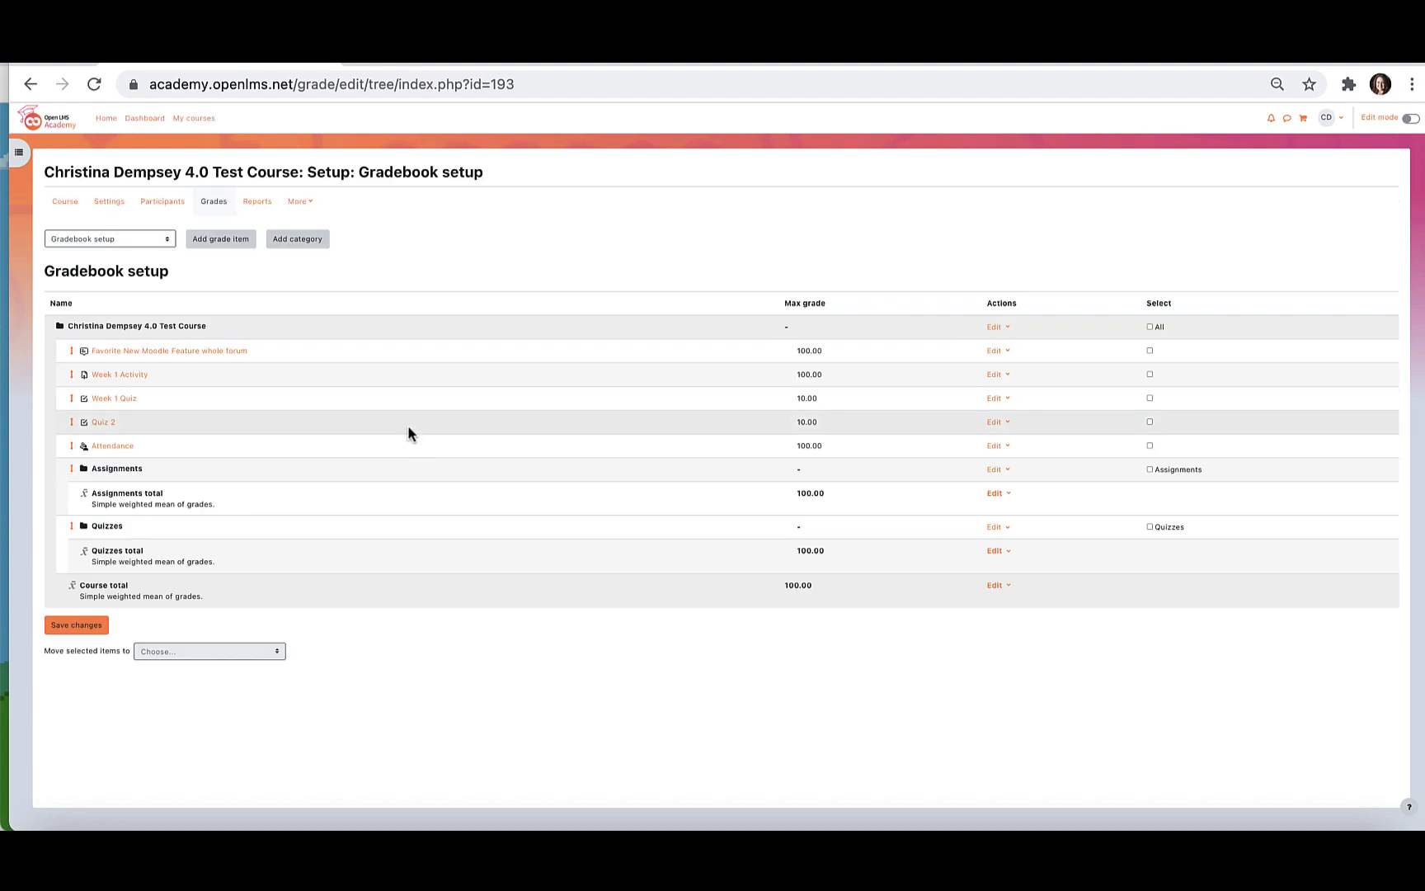
# Add grade categories named Focus Papers, Forums and Attendance, each aggregated by Simple weighted mean of grades.
pyautogui.click(291, 241)
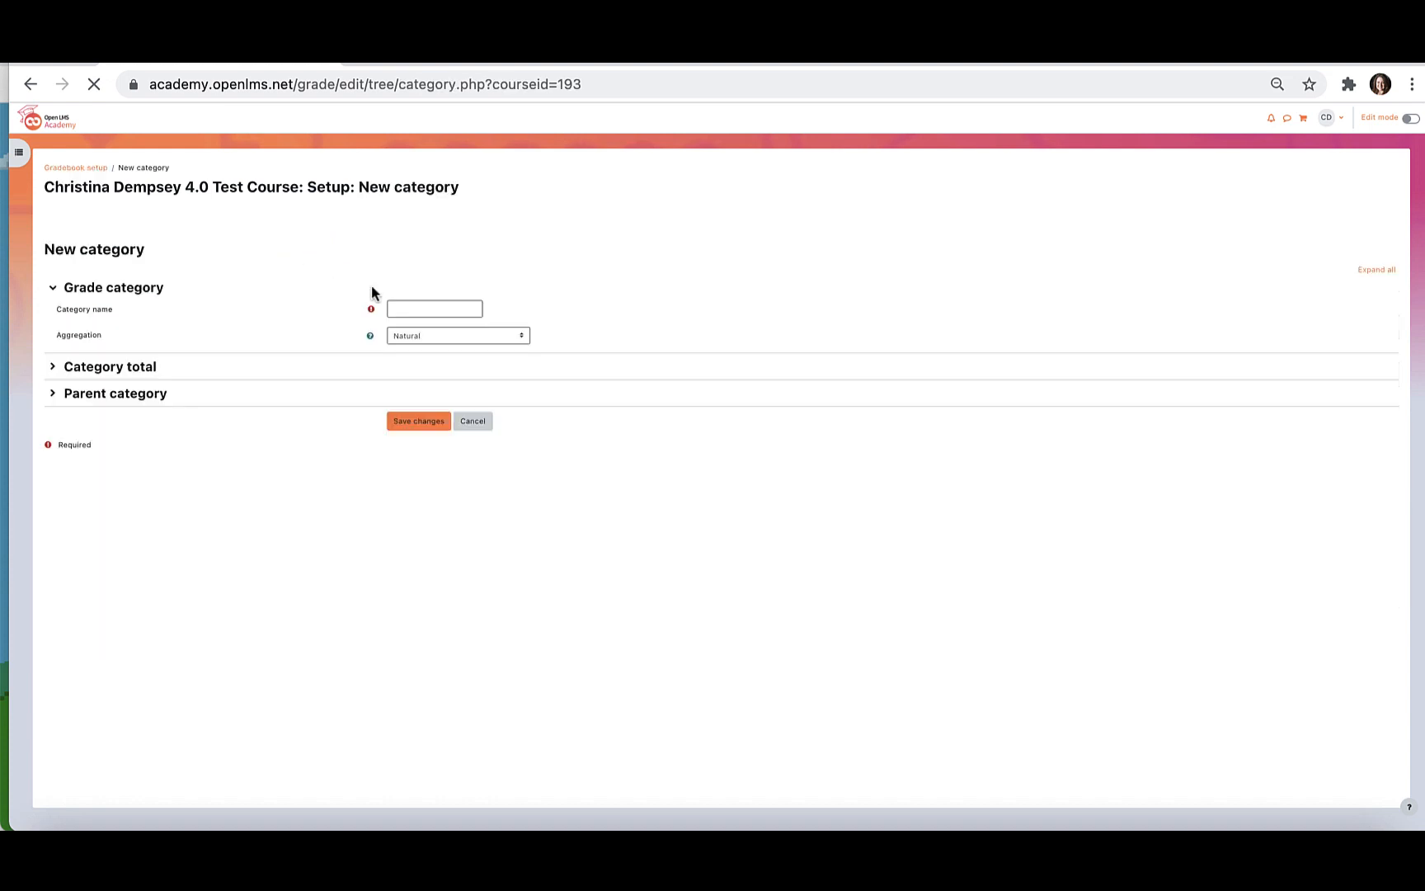
pyautogui.click(397, 310)
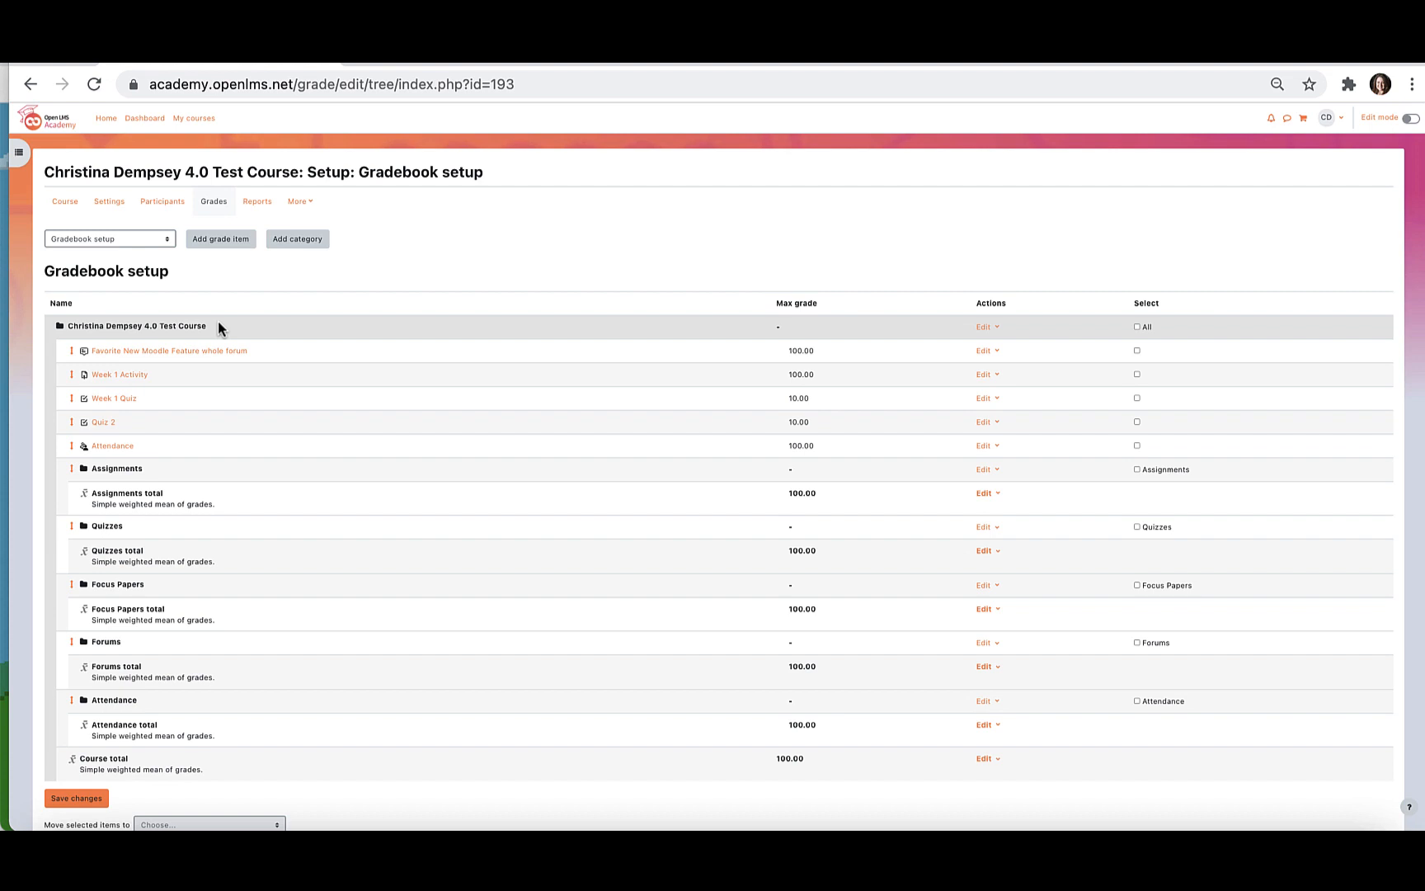
# Change the aggregation of the top-level course category to Weighted mean of grades and save the change.
pyautogui.click(987, 323)
pyautogui.click(976, 344)
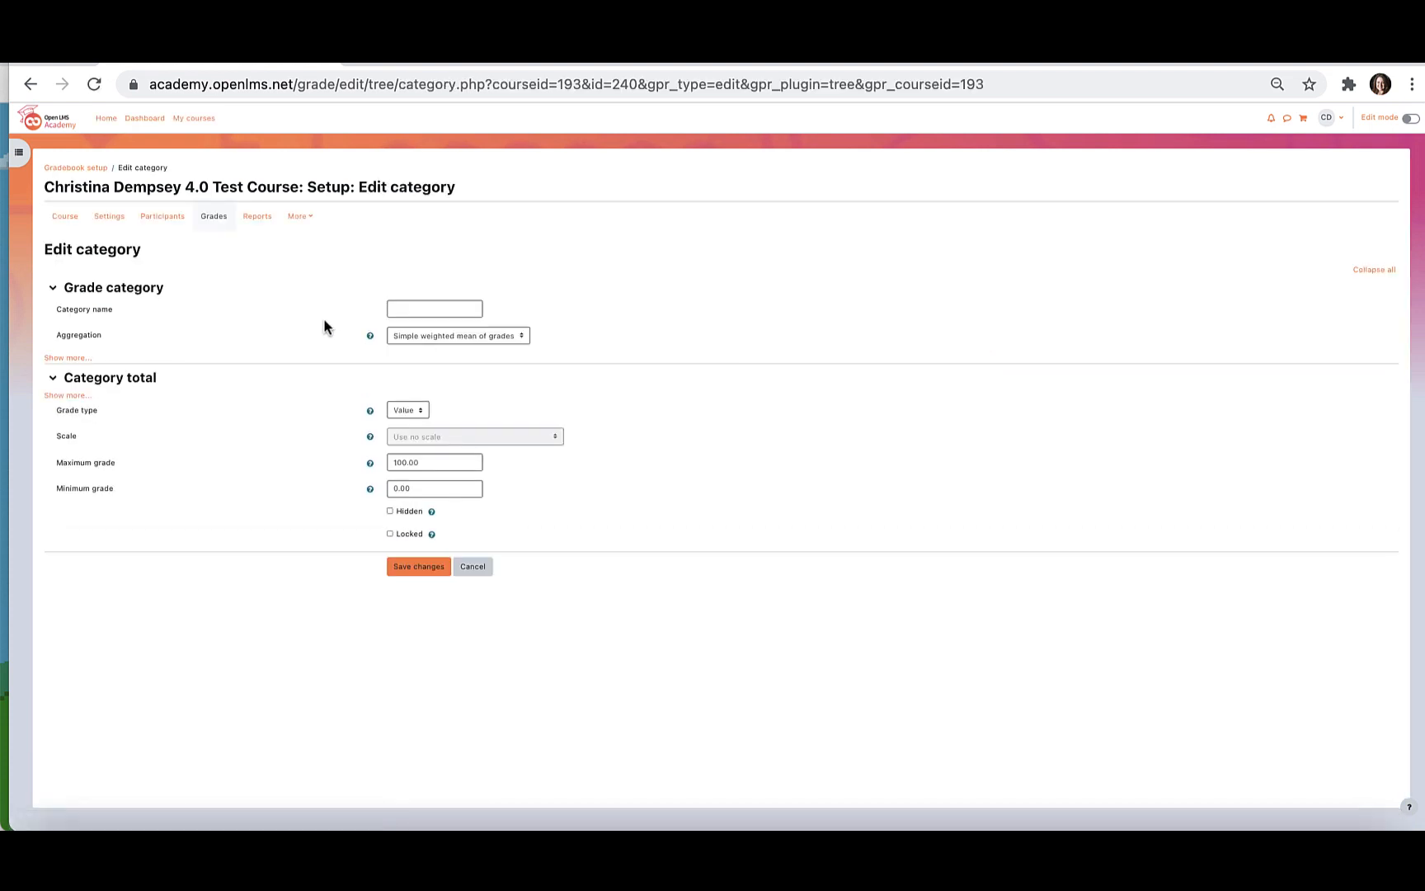
pyautogui.click(416, 336)
pyautogui.click(415, 324)
pyautogui.click(415, 568)
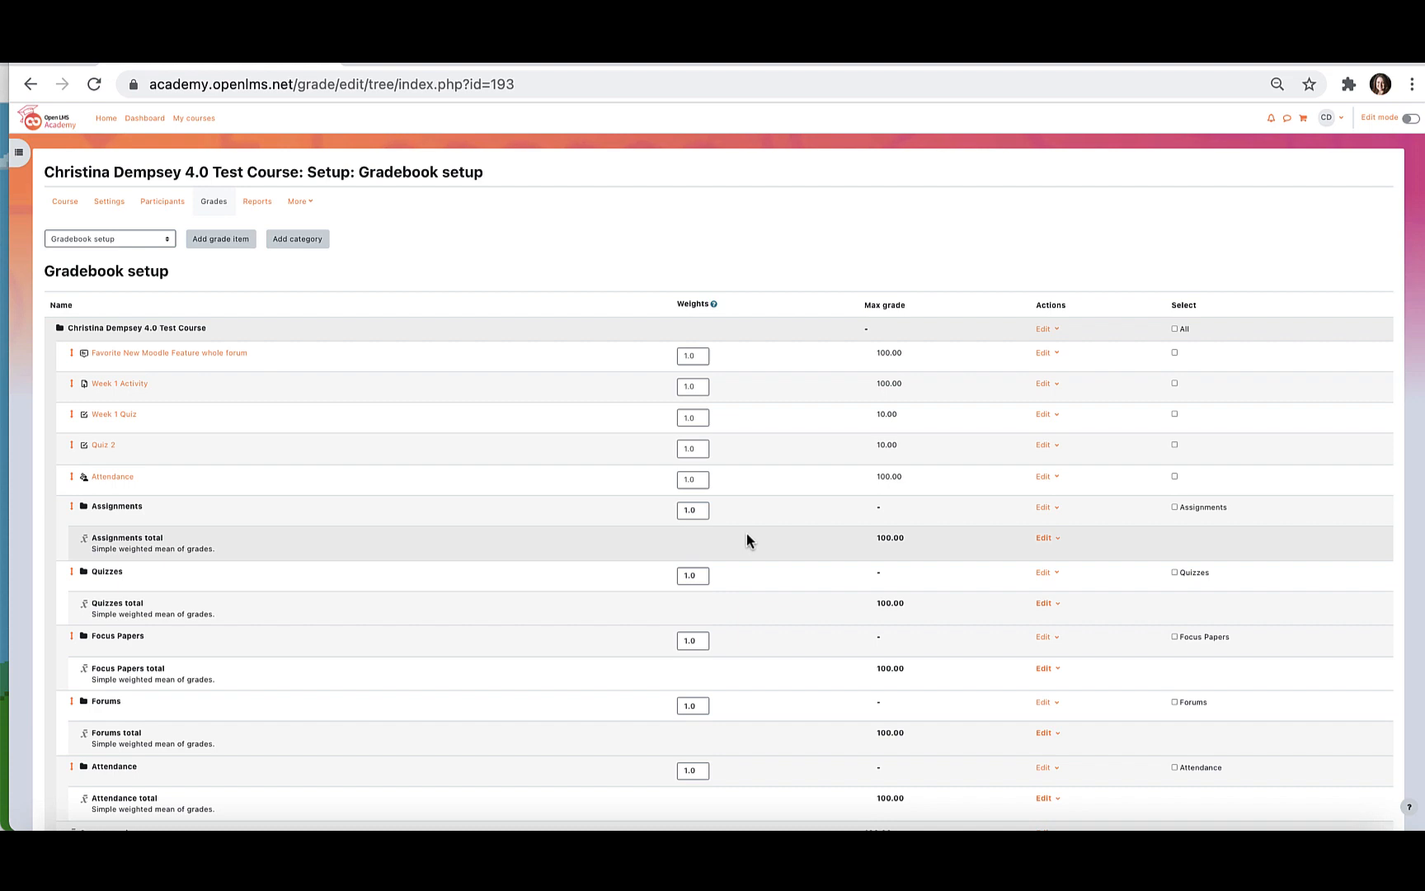
# Move the Favorite New Moodle Feature whole forum grade item into the Forums category.
pyautogui.scroll(-3, 747, 540)
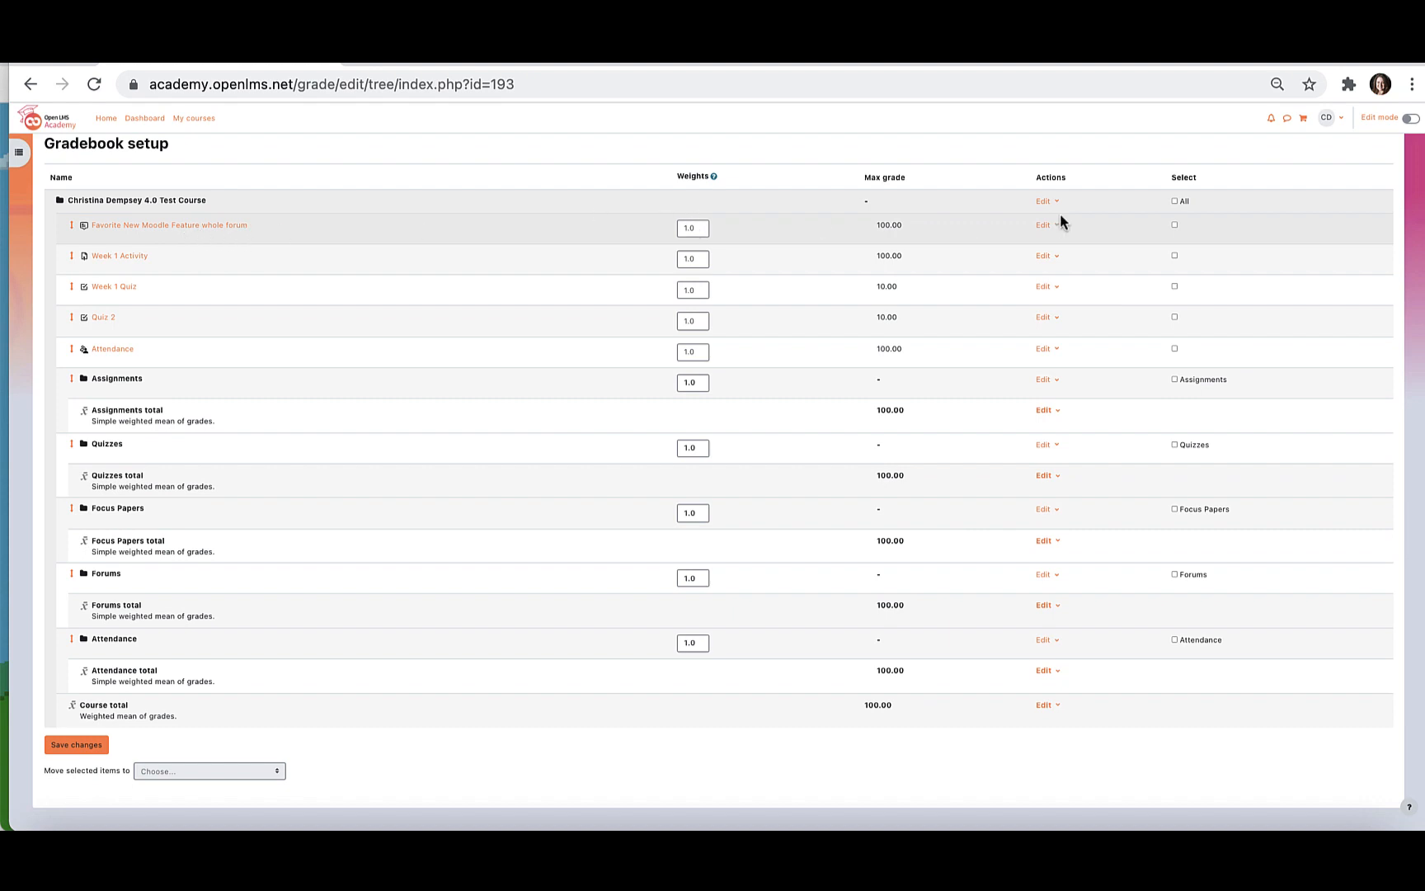
pyautogui.click(1174, 225)
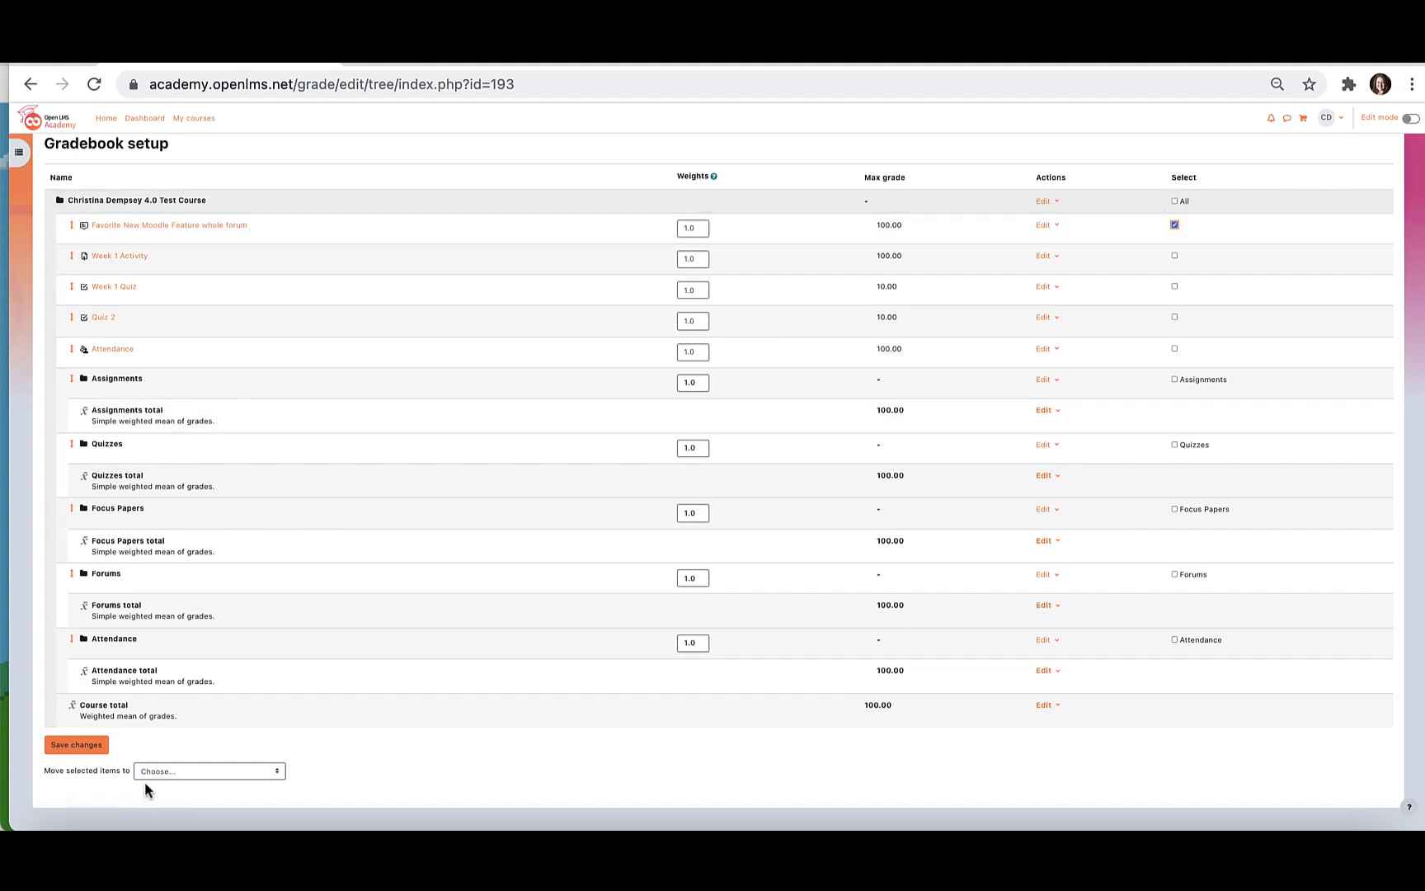
pyautogui.click(193, 769)
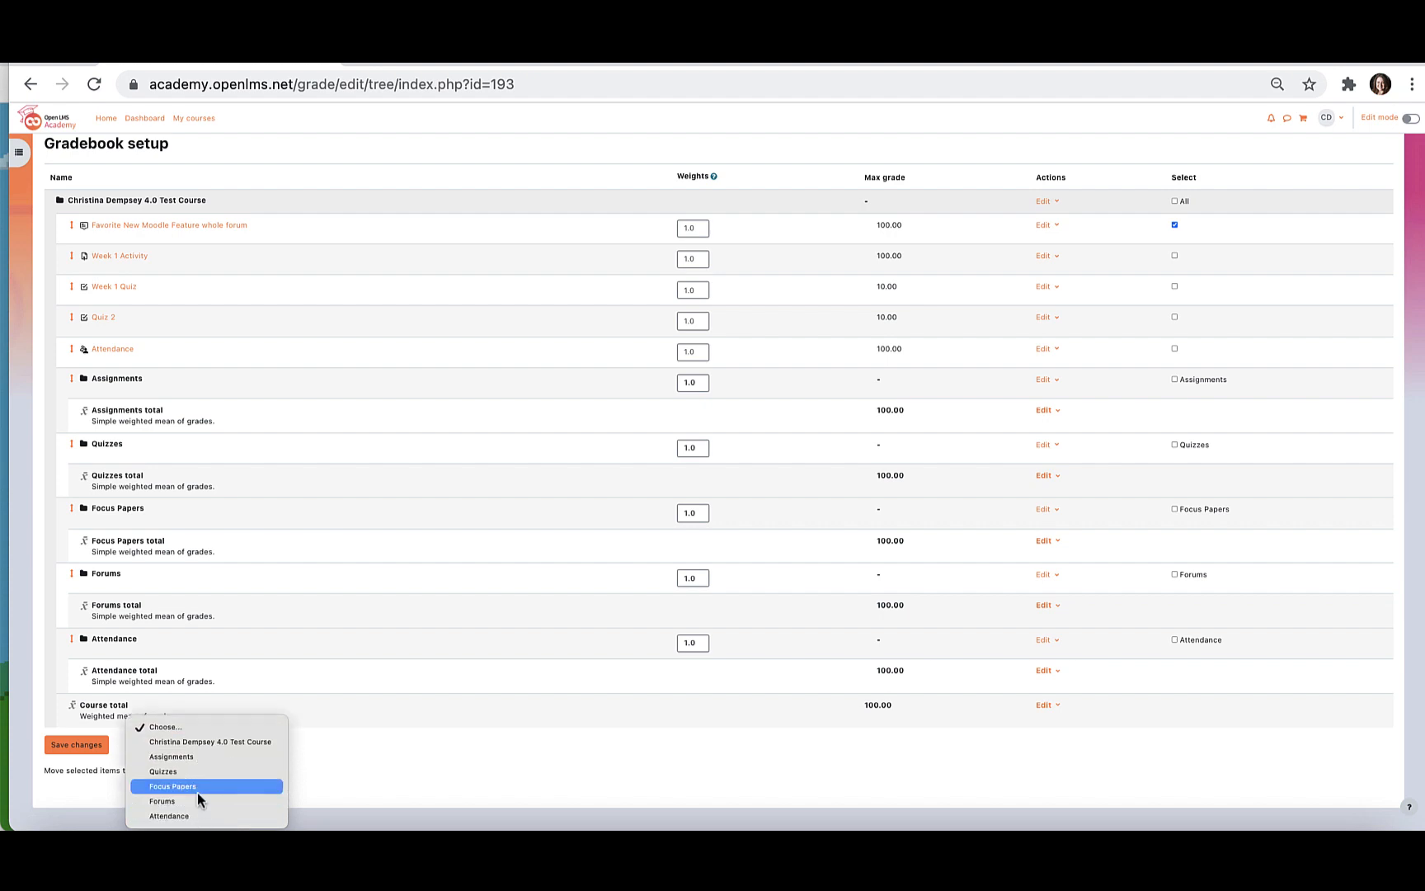
pyautogui.click(197, 795)
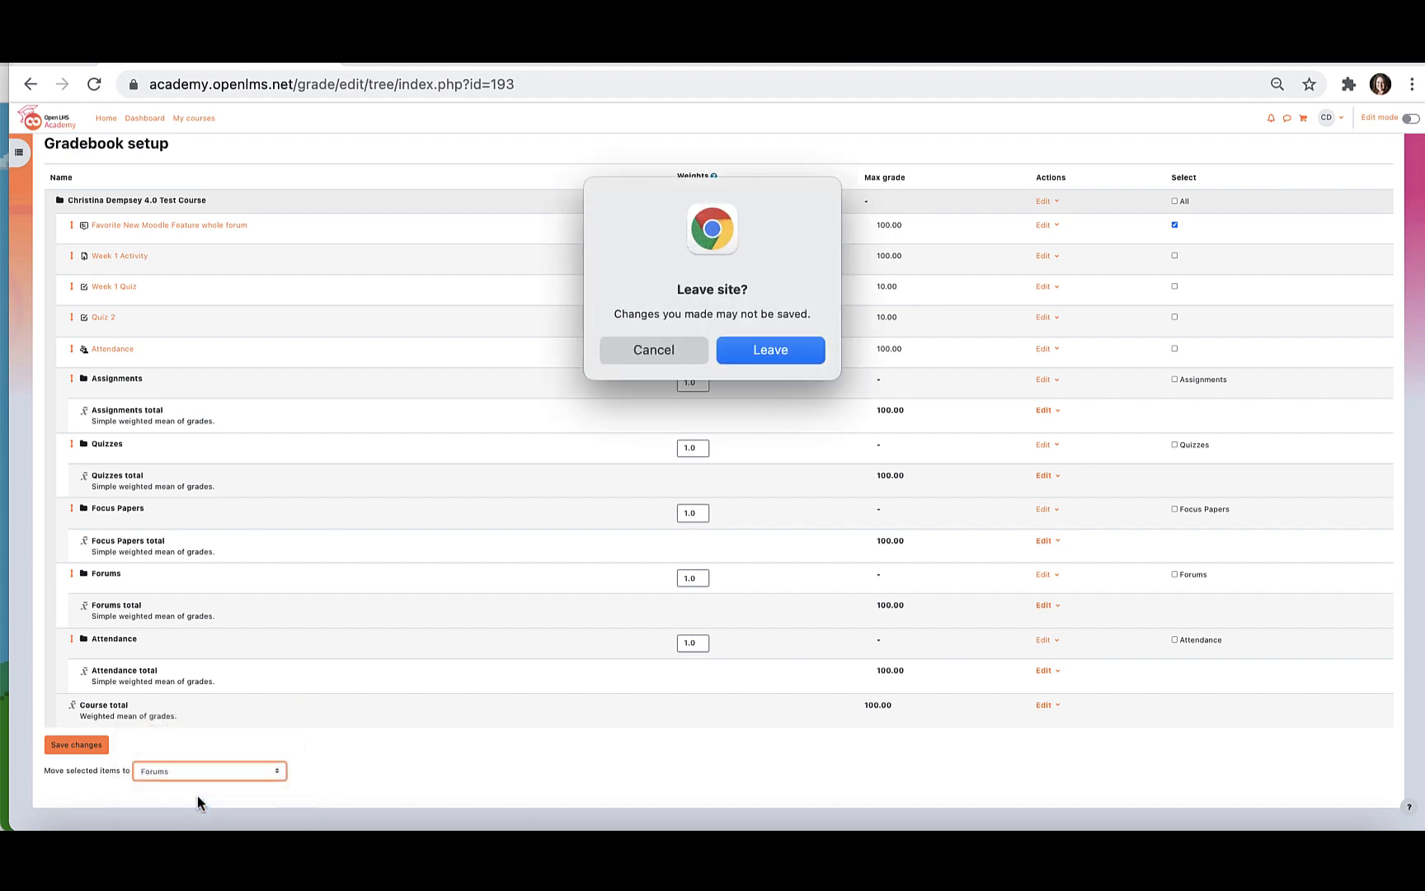
pyautogui.click(770, 357)
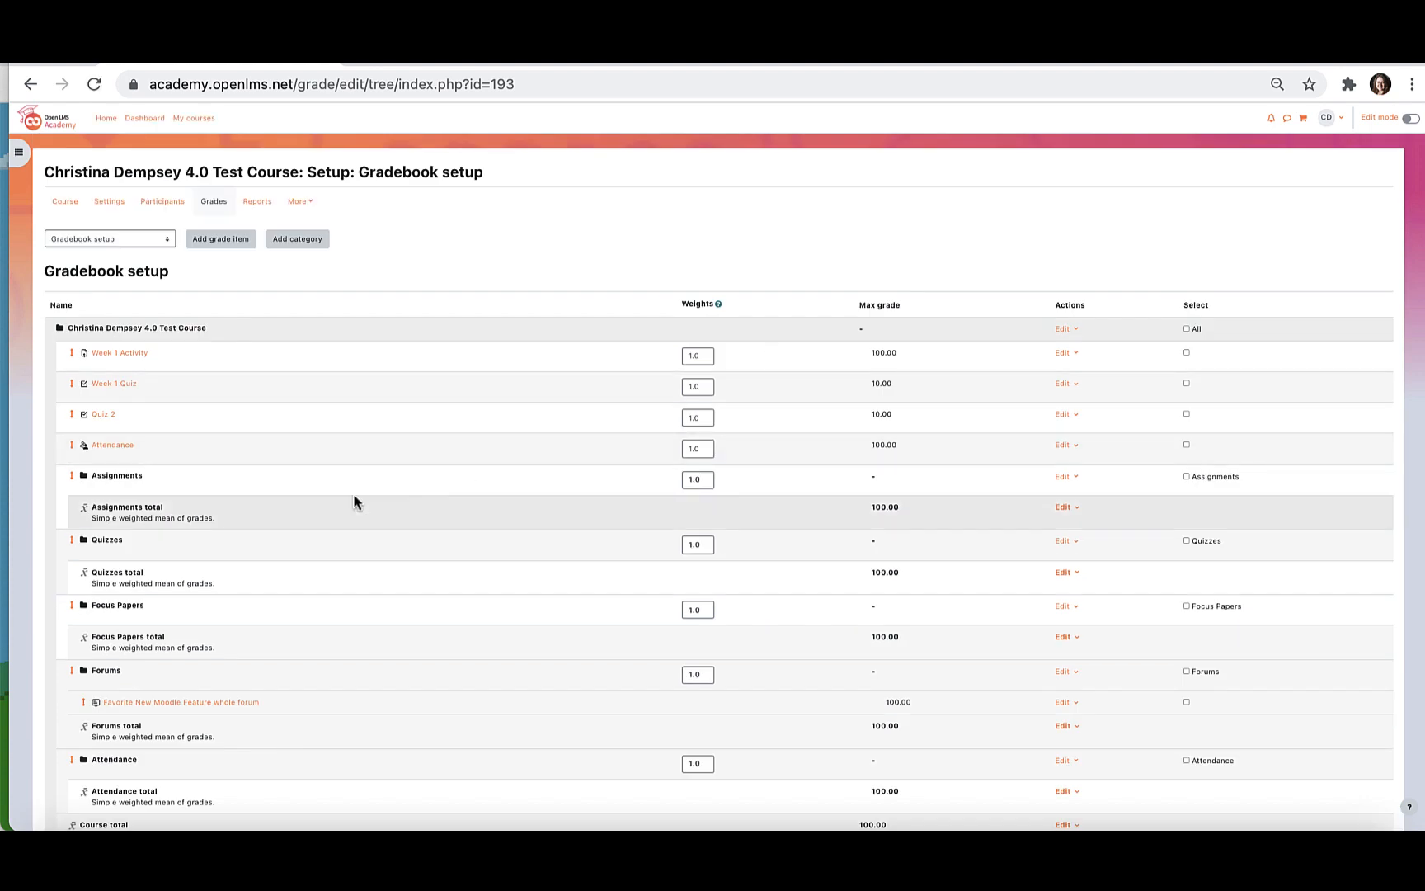
# Move the Week 1 Activity grade item into the Assignments category.
pyautogui.scroll(-1, 219, 598)
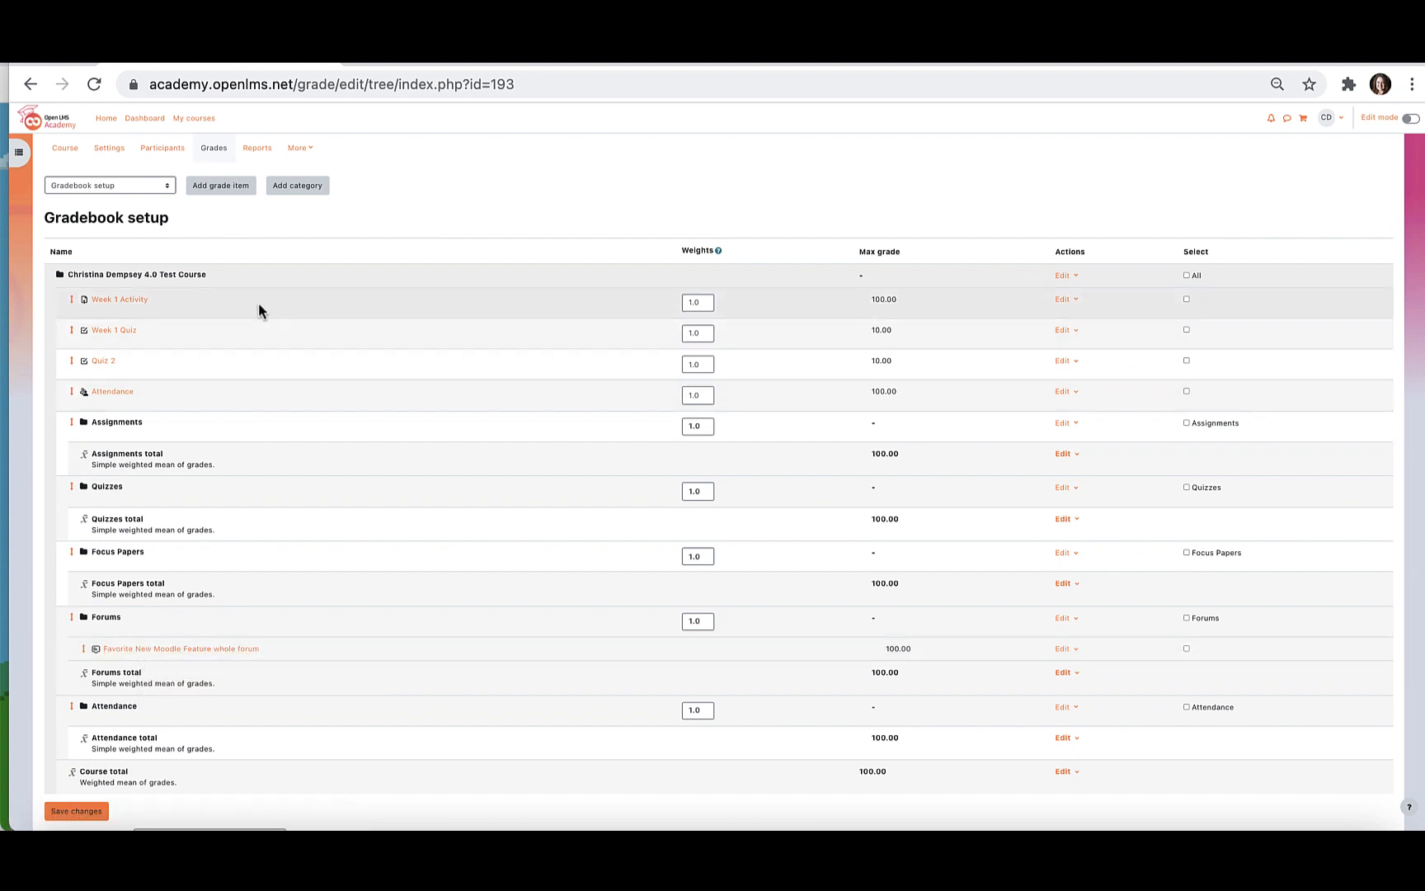
pyautogui.click(1187, 300)
pyautogui.scroll(-2, 863, 520)
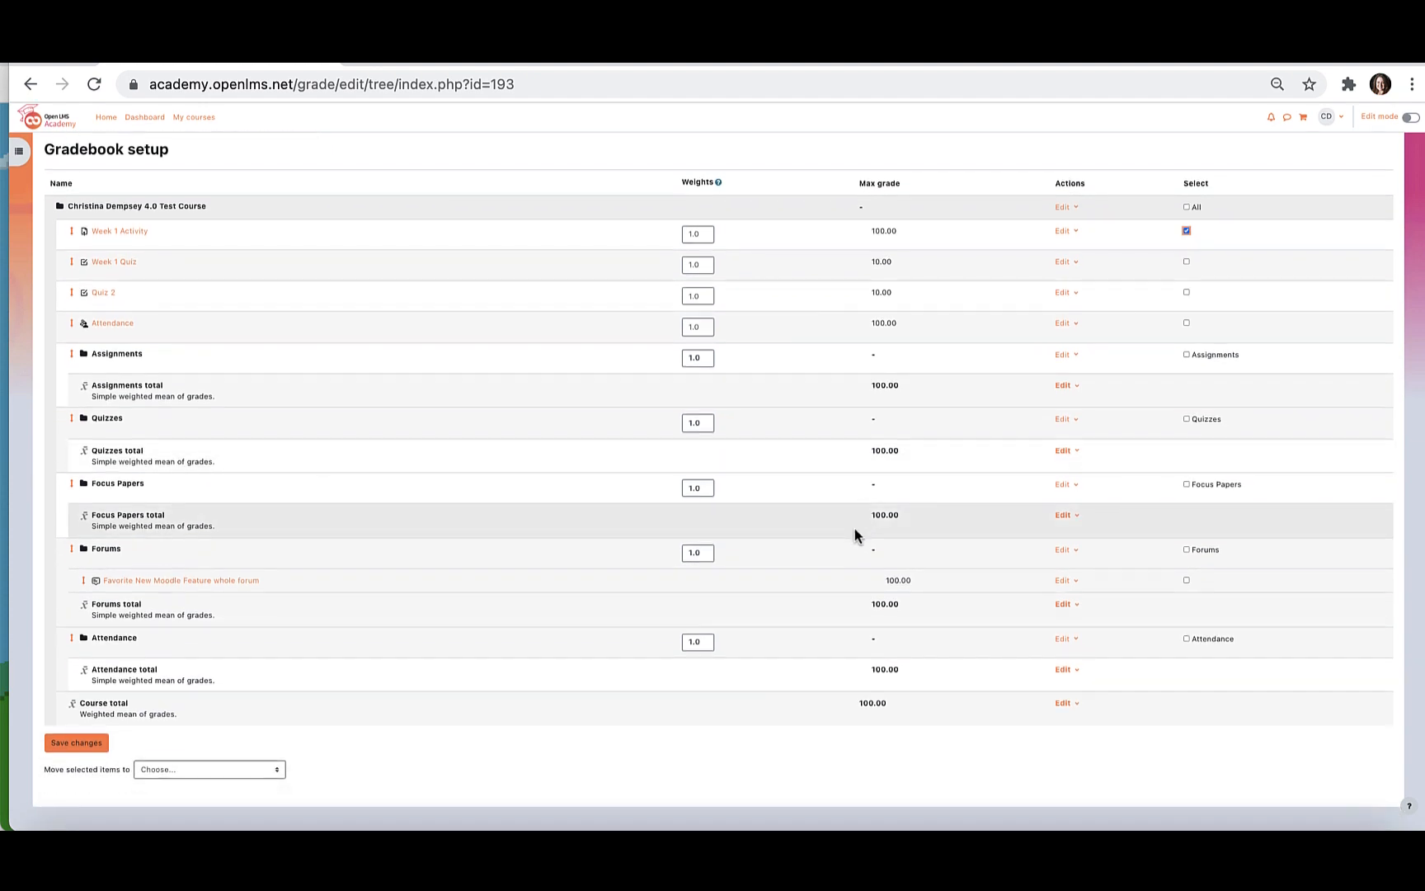
pyautogui.click(253, 772)
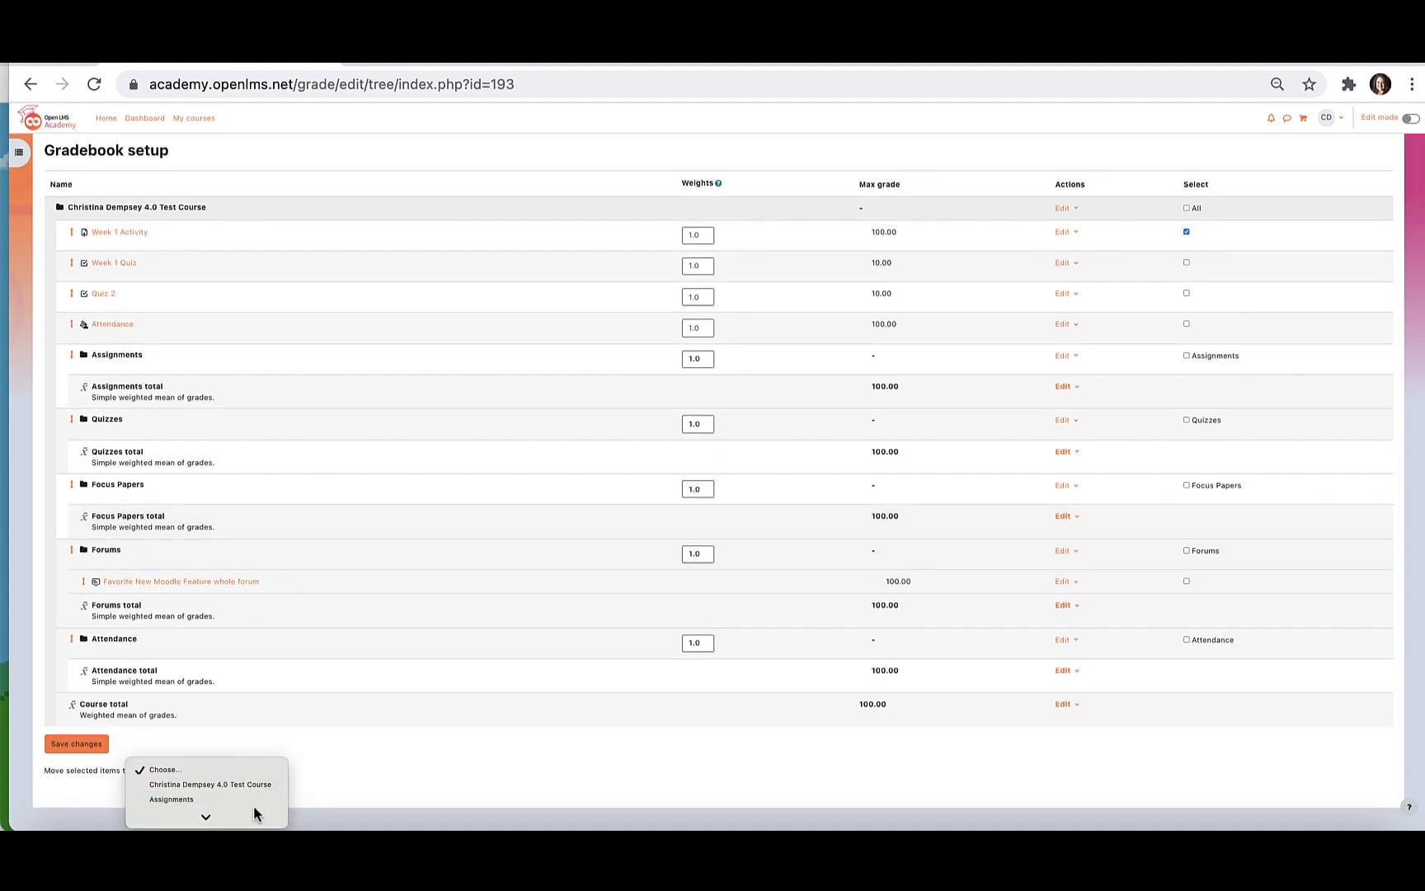
pyautogui.click(251, 756)
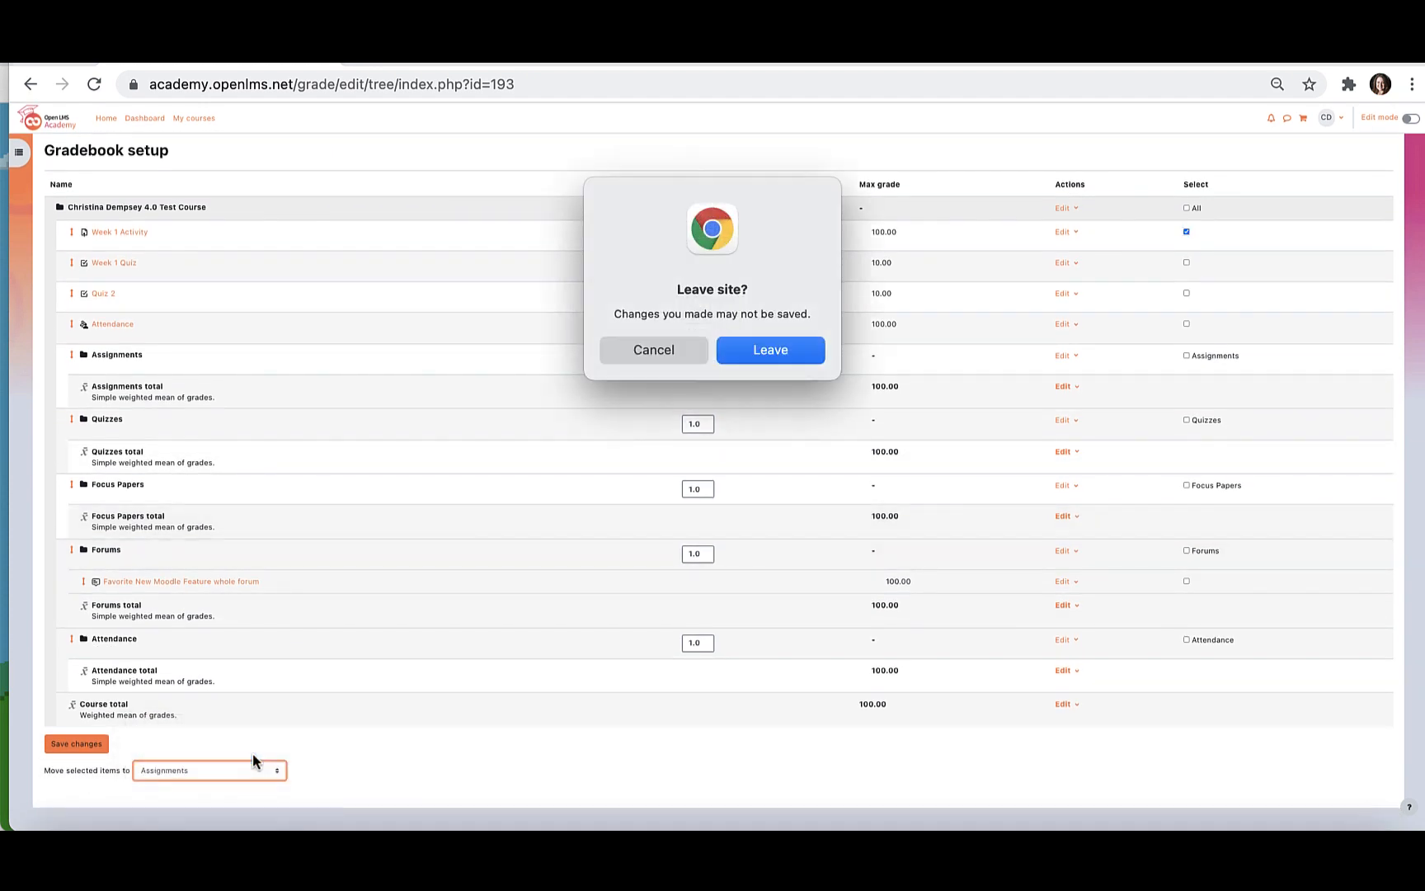
pyautogui.click(755, 350)
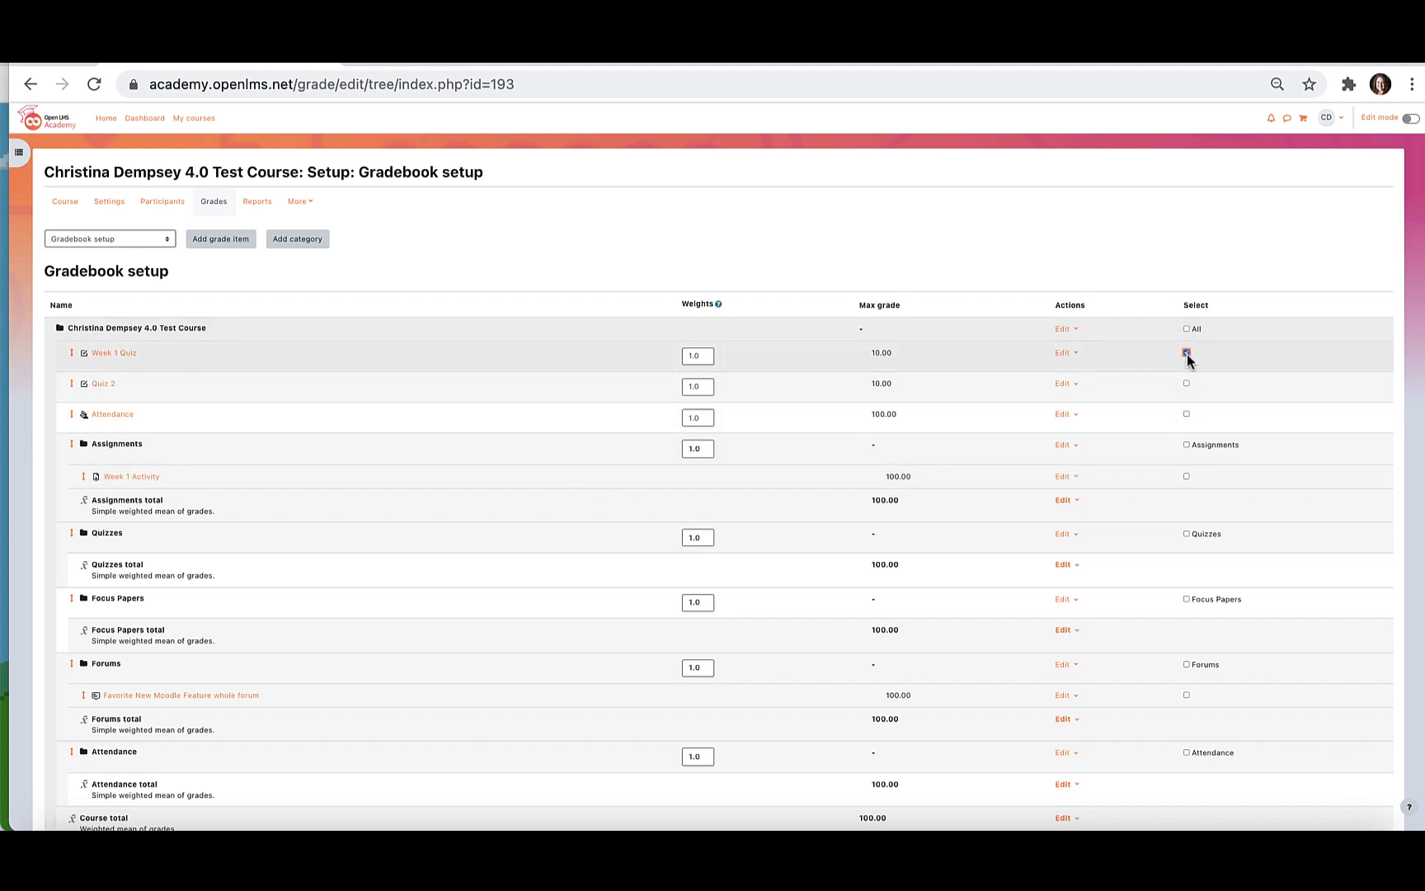
# Move the Week 1 Quiz and Quiz 2 grade items together into the Quizzes category.
pyautogui.scroll(-3, 736, 589)
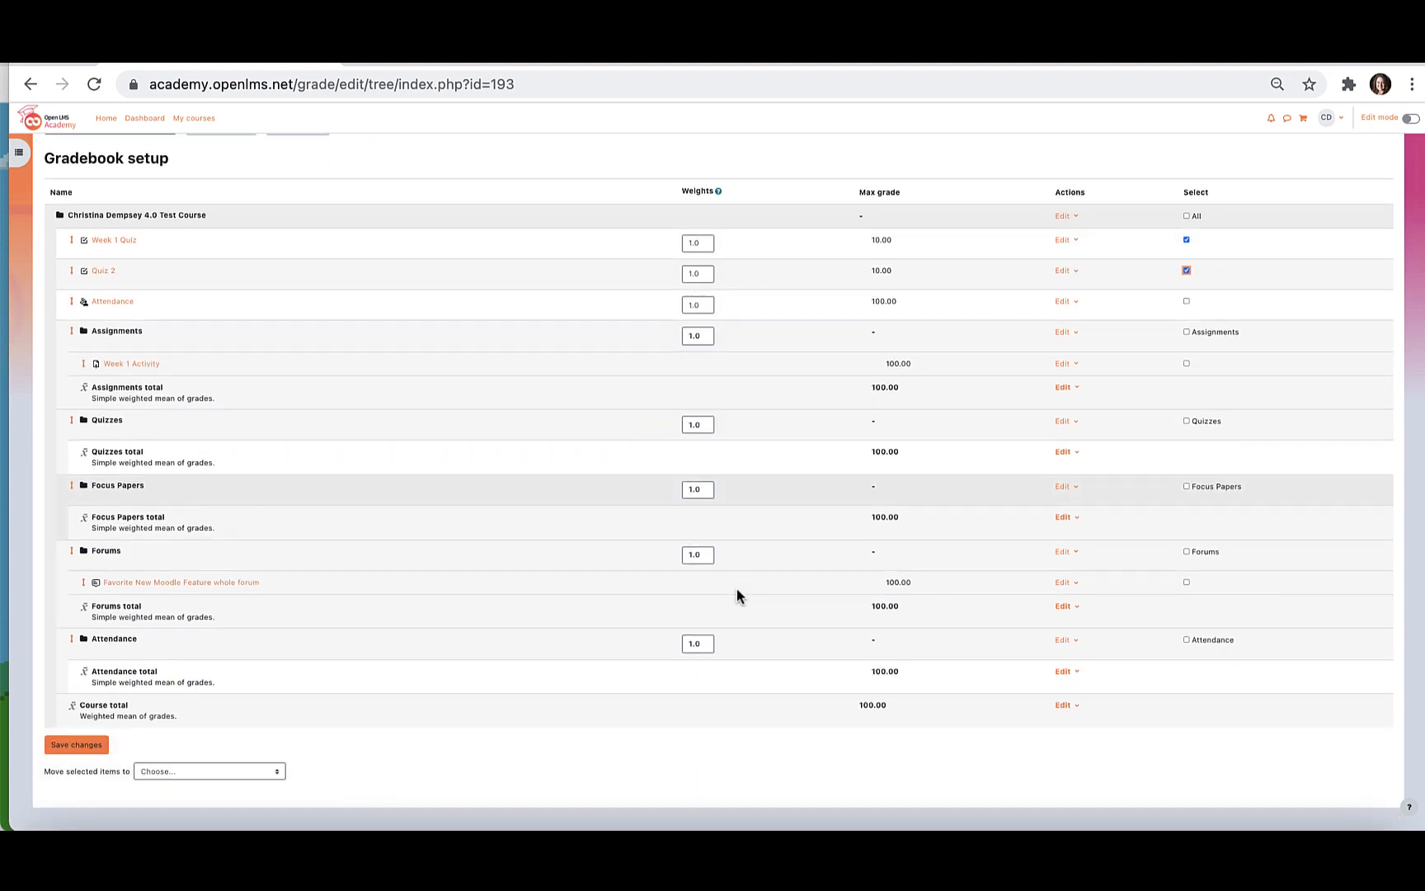
pyautogui.click(233, 772)
pyautogui.moveTo(233, 816)
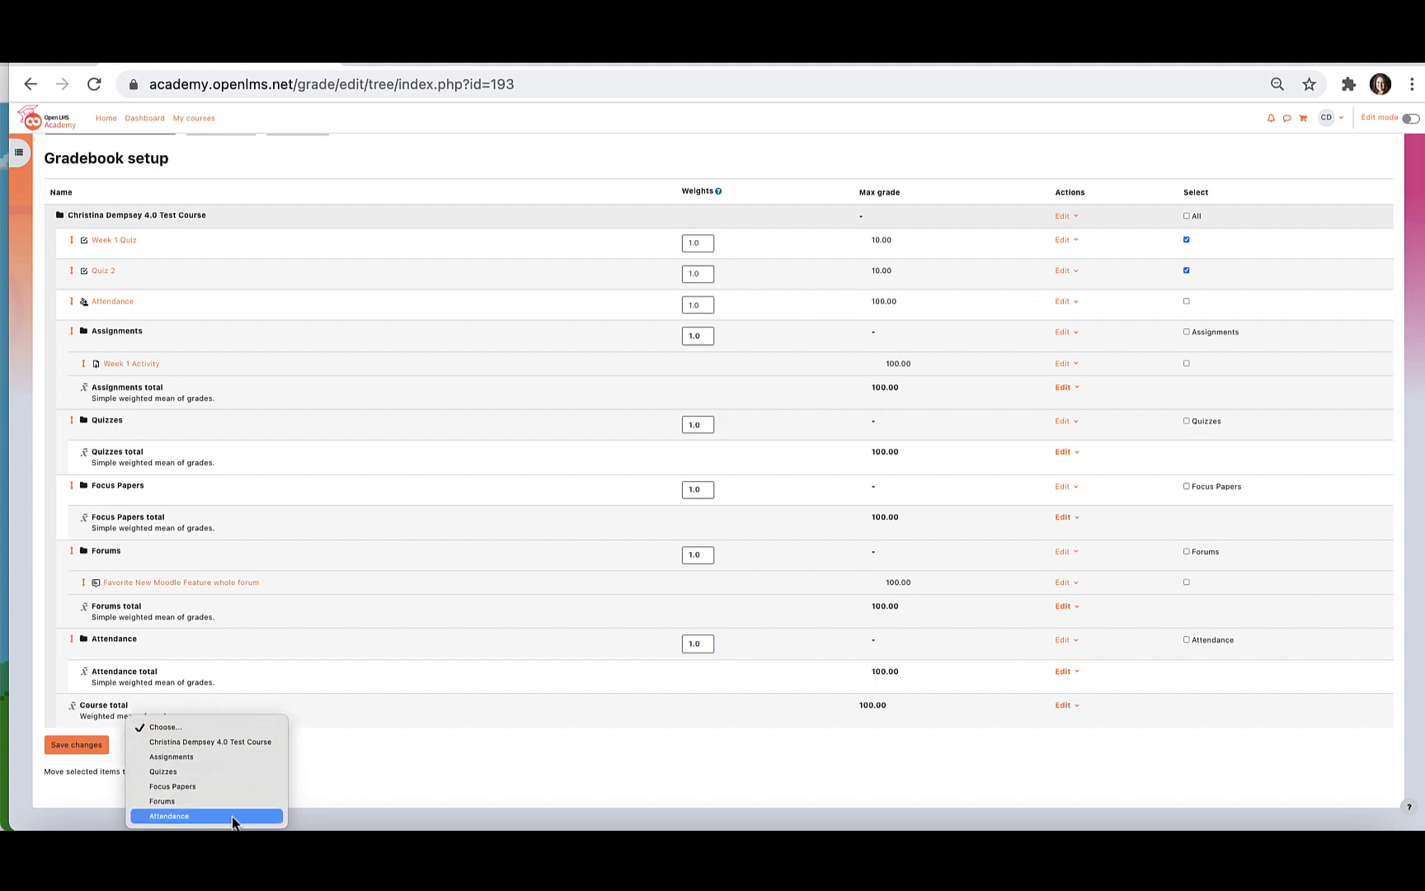
pyautogui.click(233, 772)
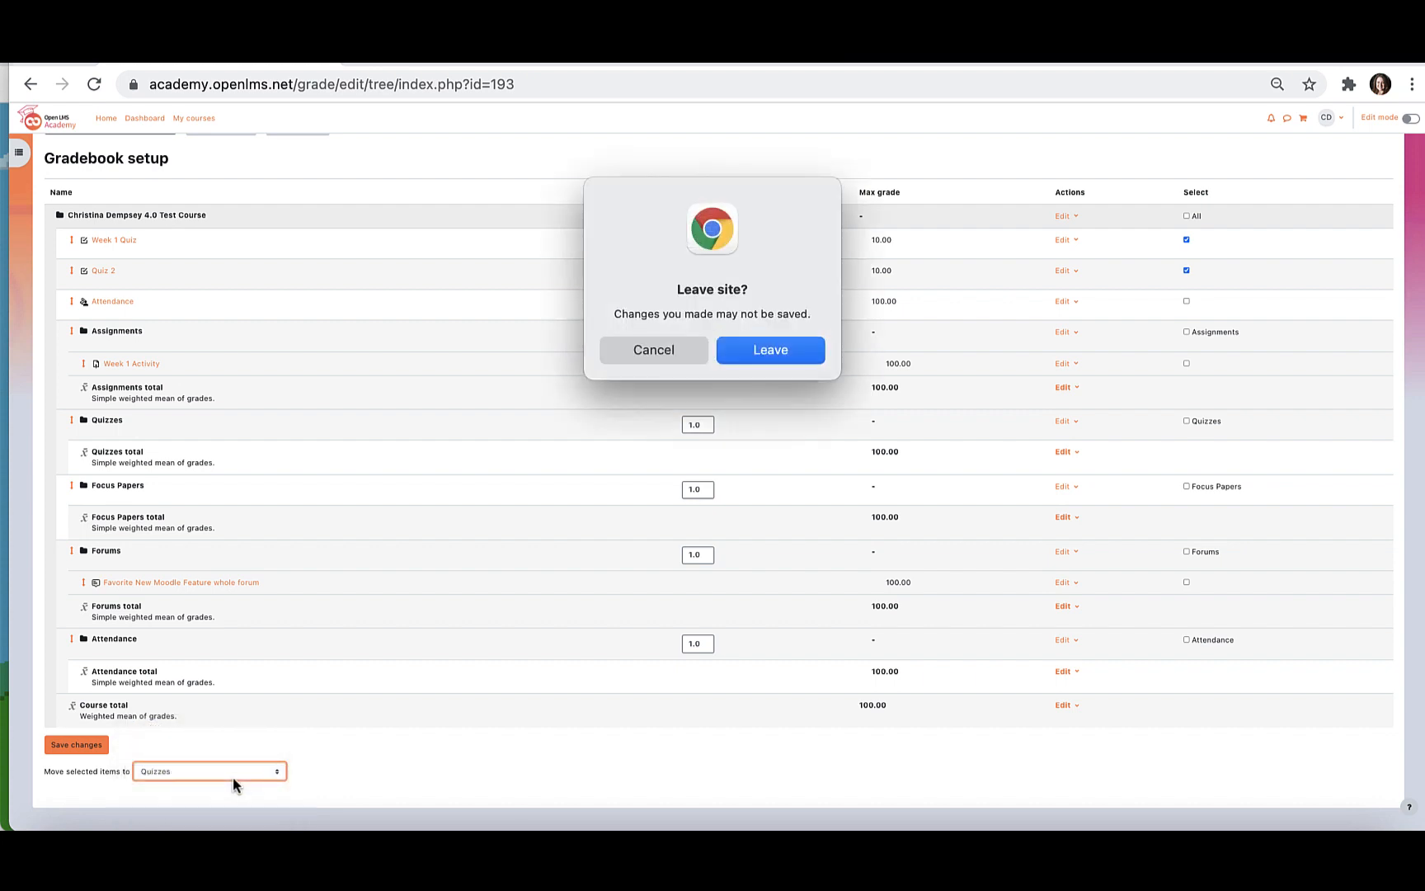
pyautogui.click(748, 350)
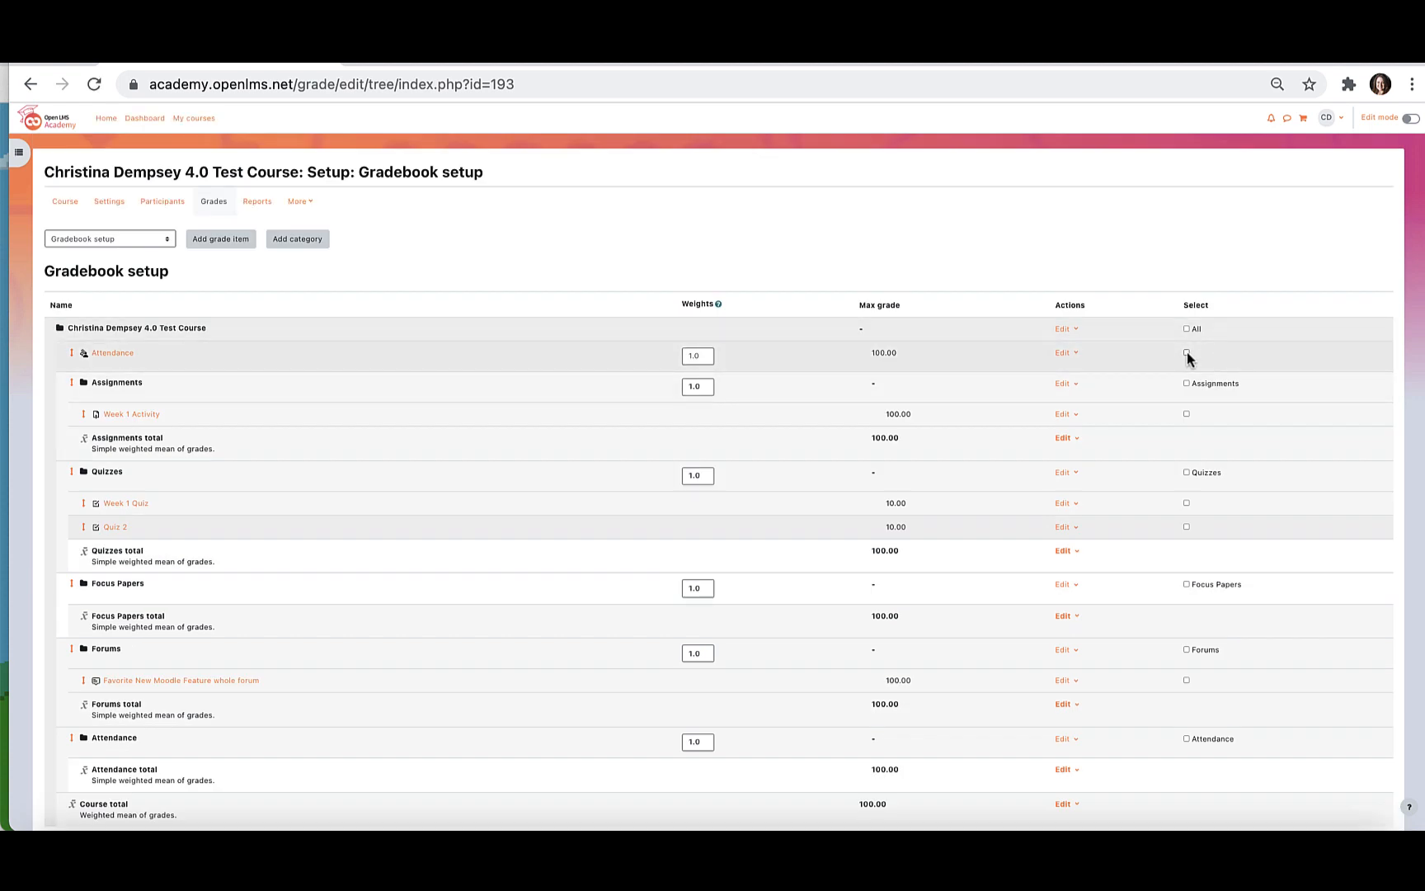
# Move the Attendance grade item into the Attendance category.
pyautogui.click(1186, 352)
pyautogui.scroll(-2, 786, 550)
pyautogui.click(257, 775)
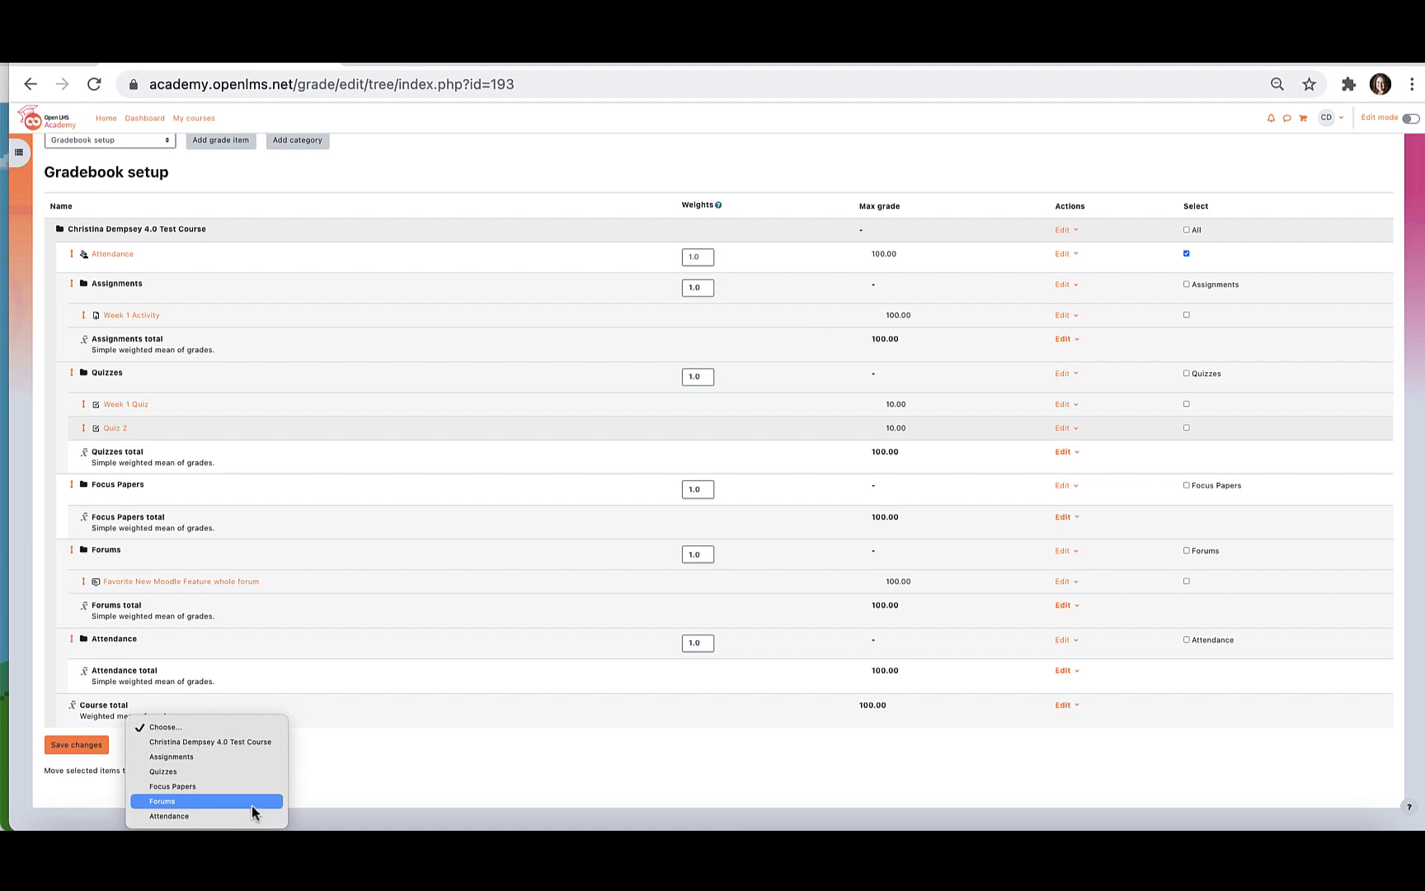
pyautogui.click(252, 811)
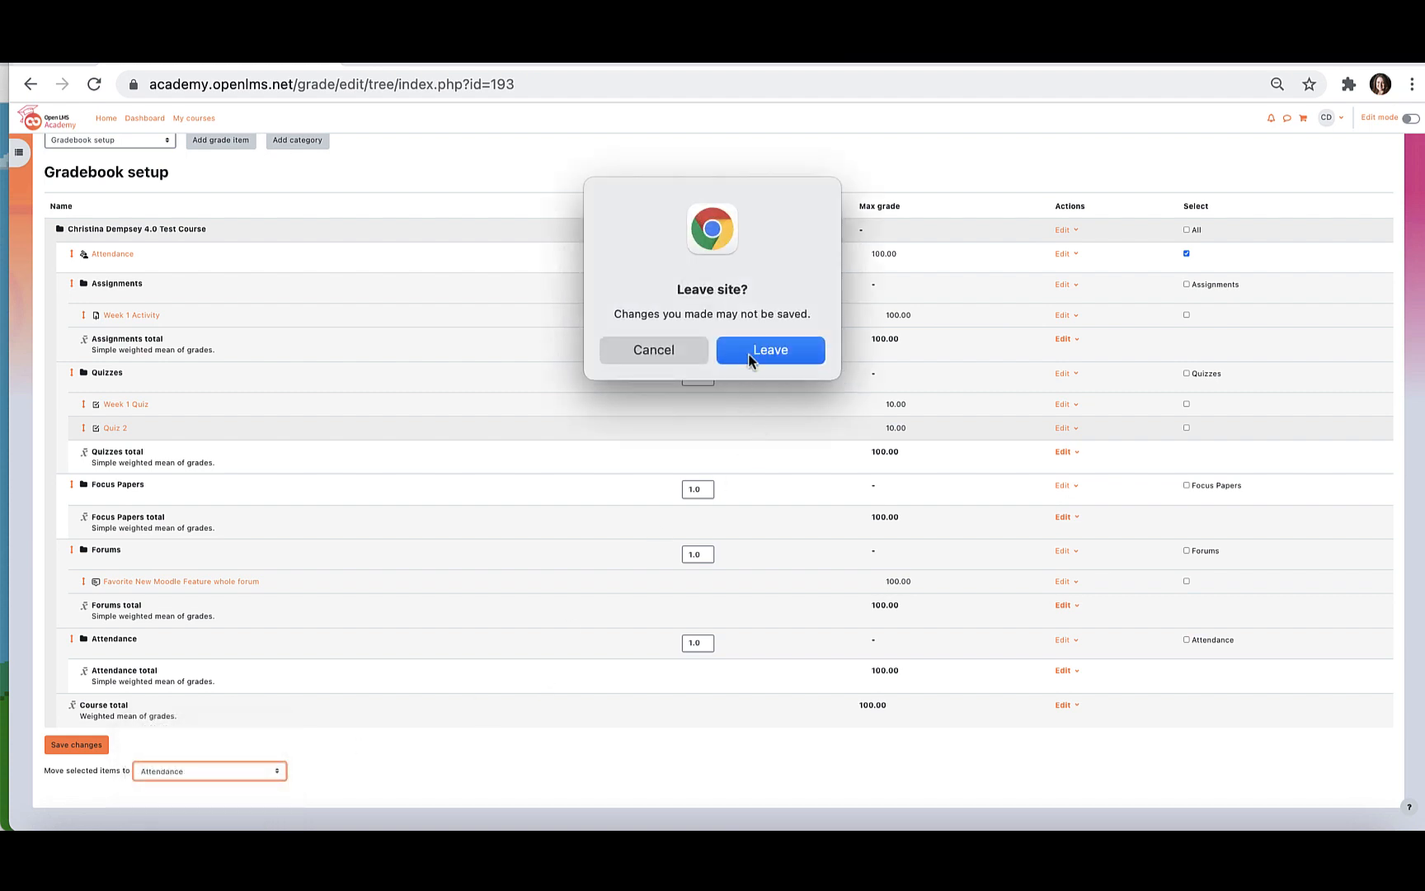
pyautogui.click(752, 358)
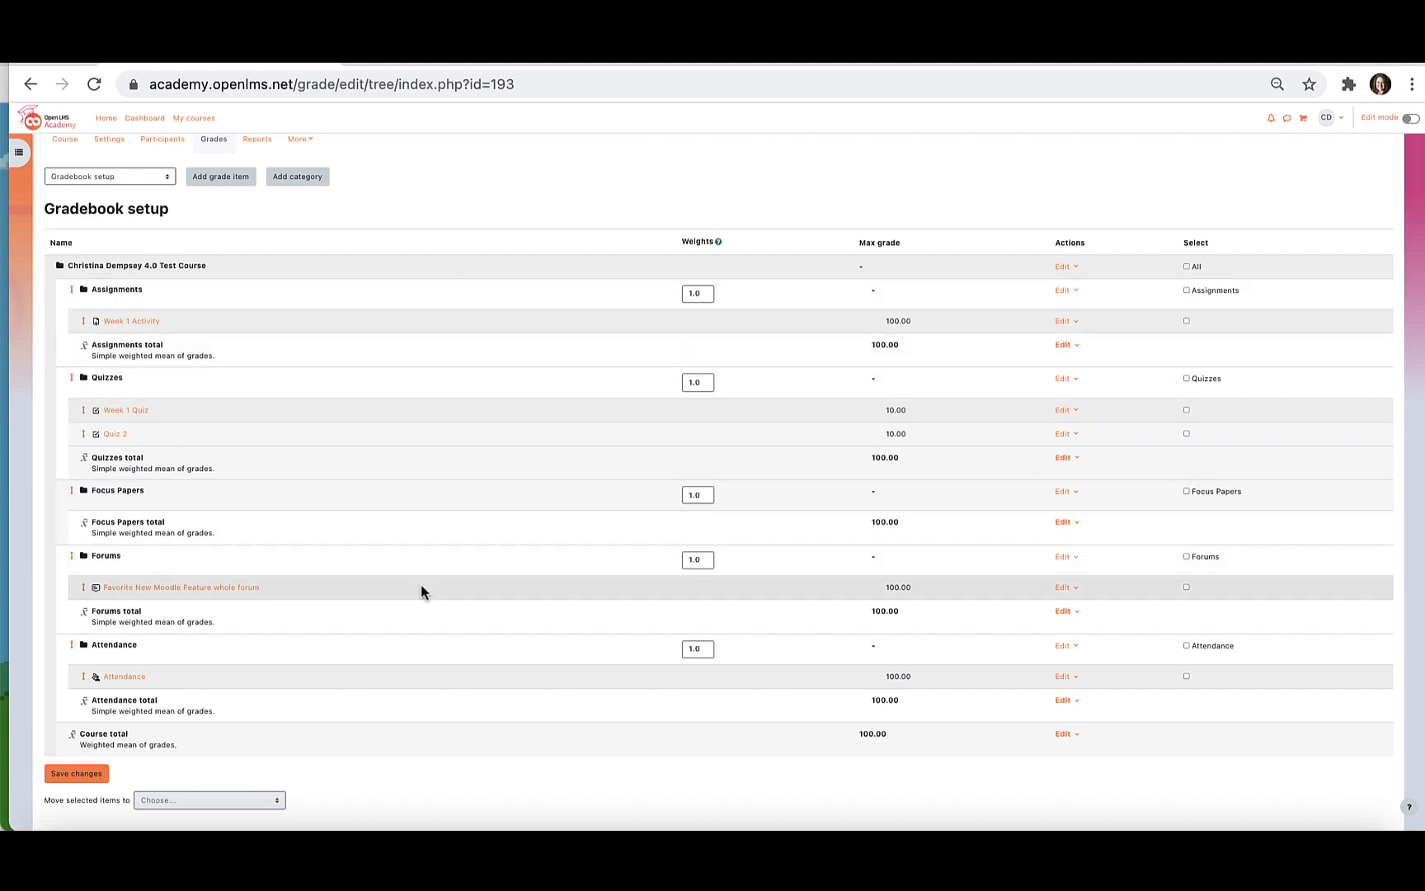
# Set the weights of the Assignments and Quizzes categories to 30% each.
pyautogui.moveTo(707, 295); pyautogui.dragTo(655, 296)
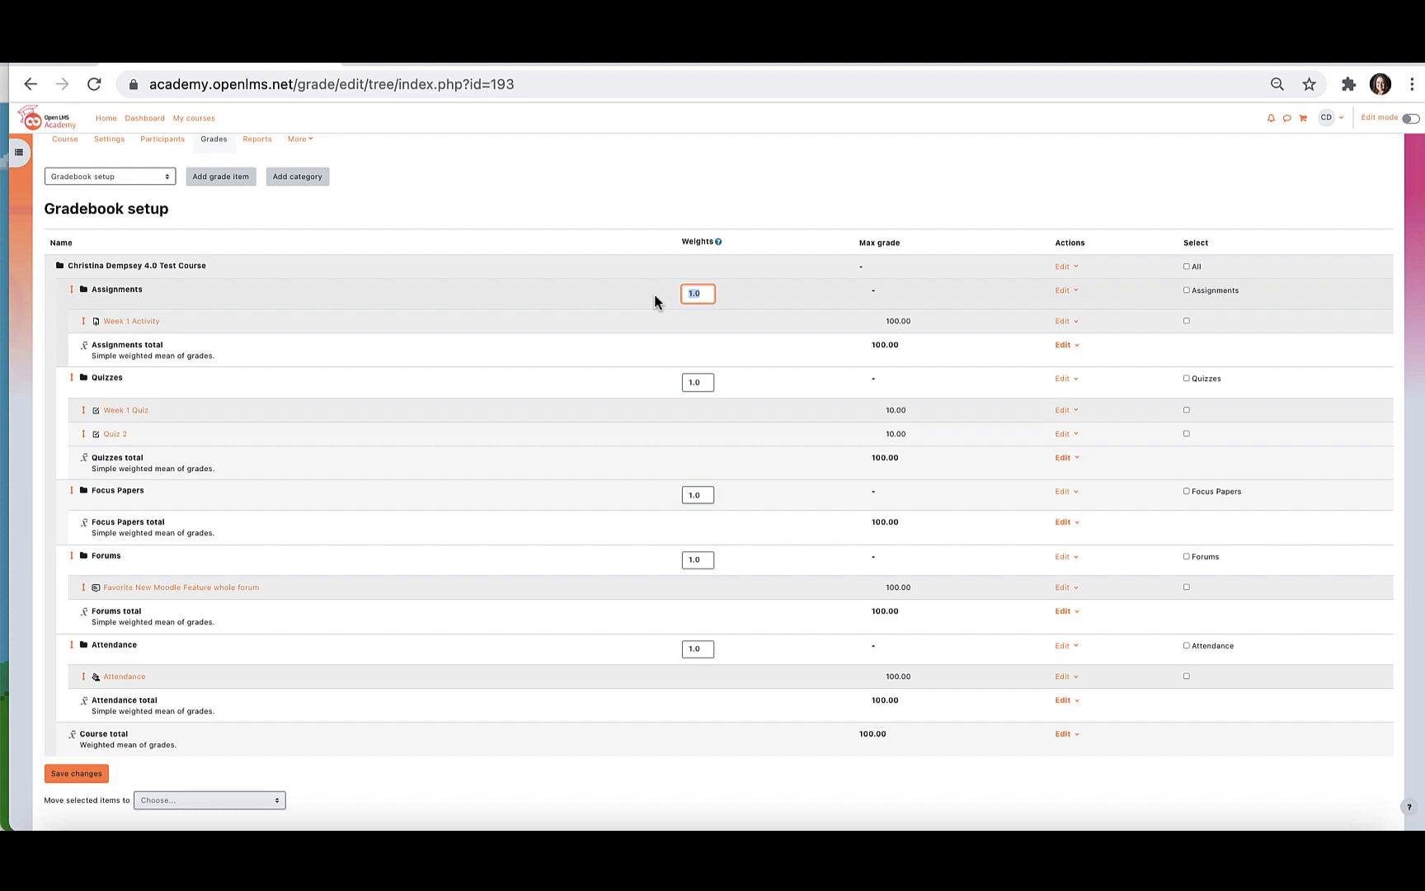
pyautogui.write('30%')
pyautogui.click(697, 382)
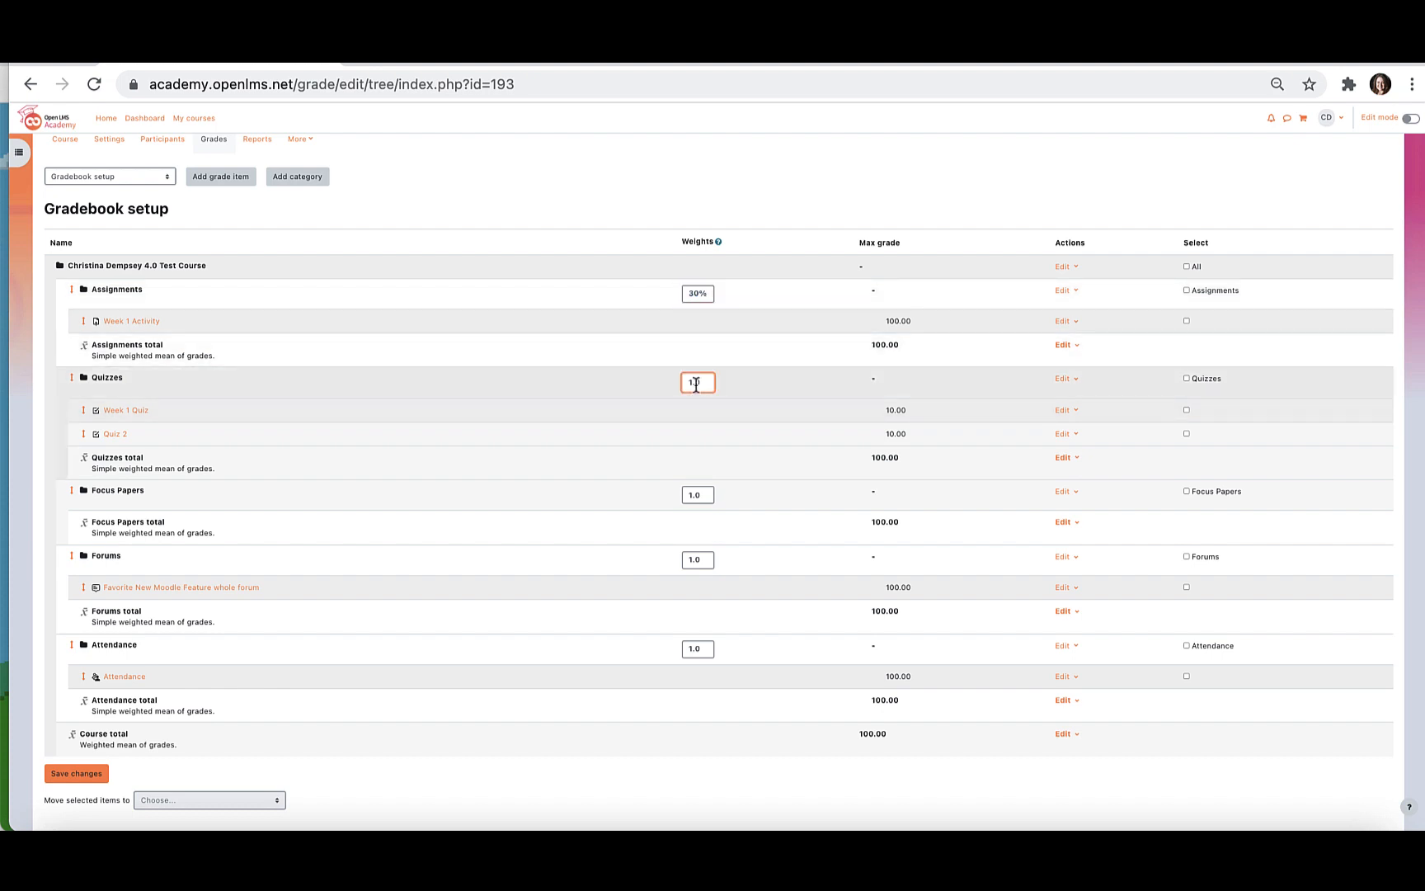
pyautogui.moveTo(688, 381); pyautogui.dragTo(705, 383)
pyautogui.press('BackSpace')
pyautogui.write('30%')
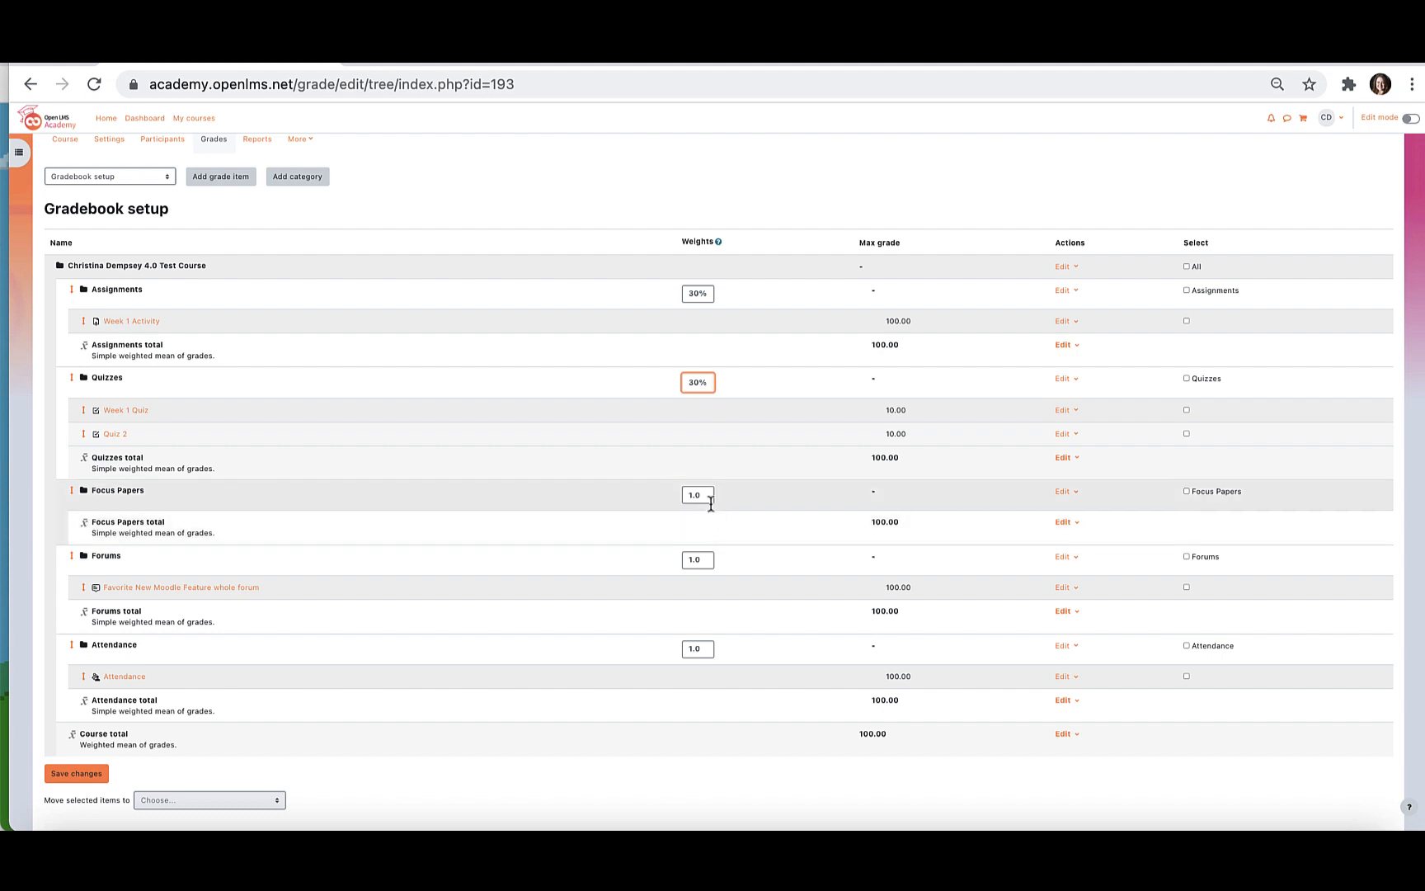
# Set the Focus Papers category weight to 20% and the Forums category weight to 10%.
pyautogui.moveTo(707, 495); pyautogui.dragTo(672, 493)
pyautogui.write('20%')
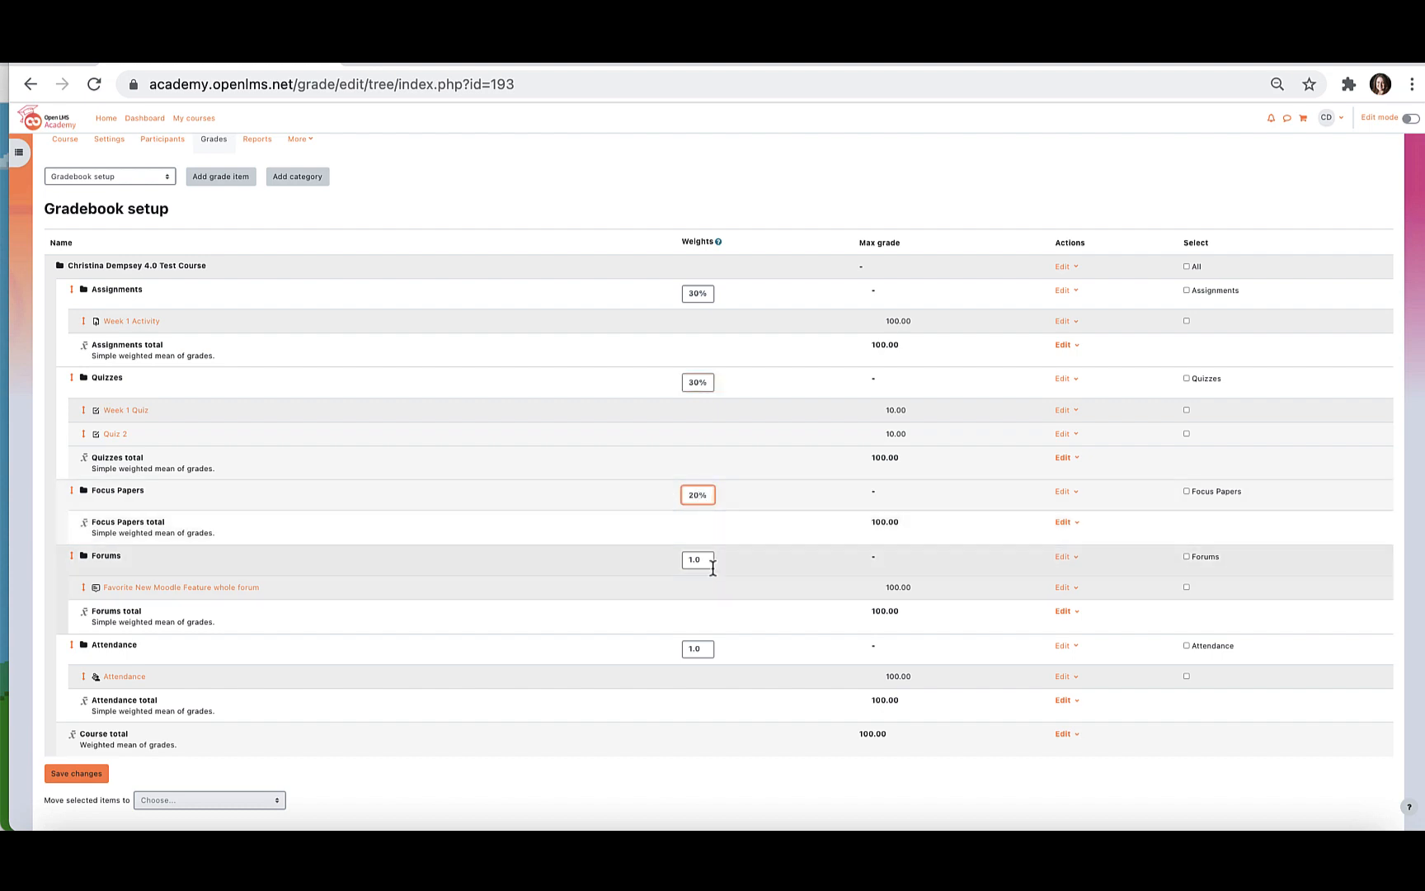
pyautogui.moveTo(713, 568); pyautogui.dragTo(662, 561)
pyautogui.write('10%')
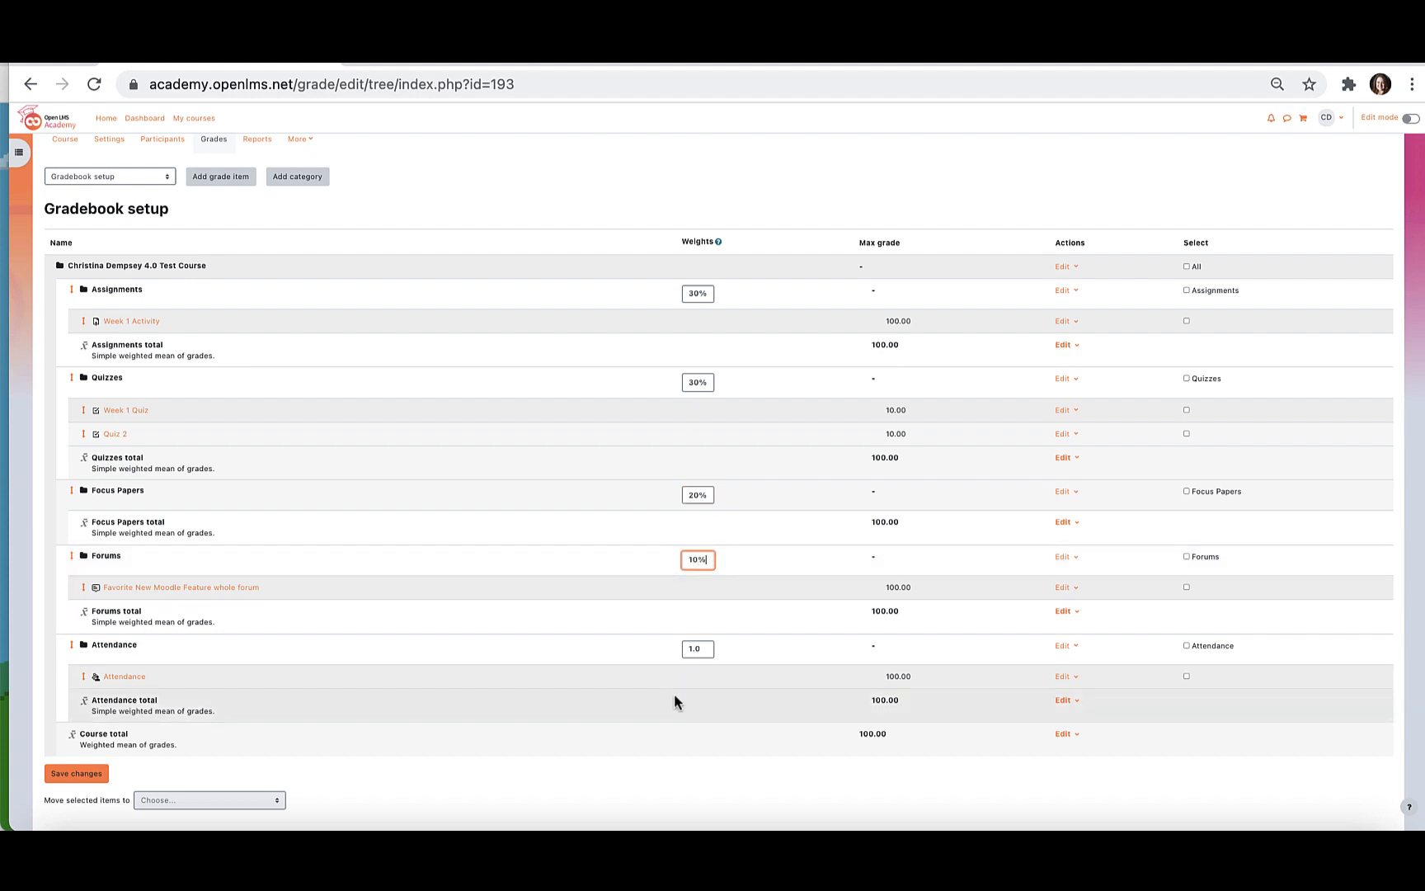
# Set the Attendance category weight to 10% and save the gradebook setup changes.
pyautogui.moveTo(710, 650); pyautogui.dragTo(674, 649)
pyautogui.write('10')
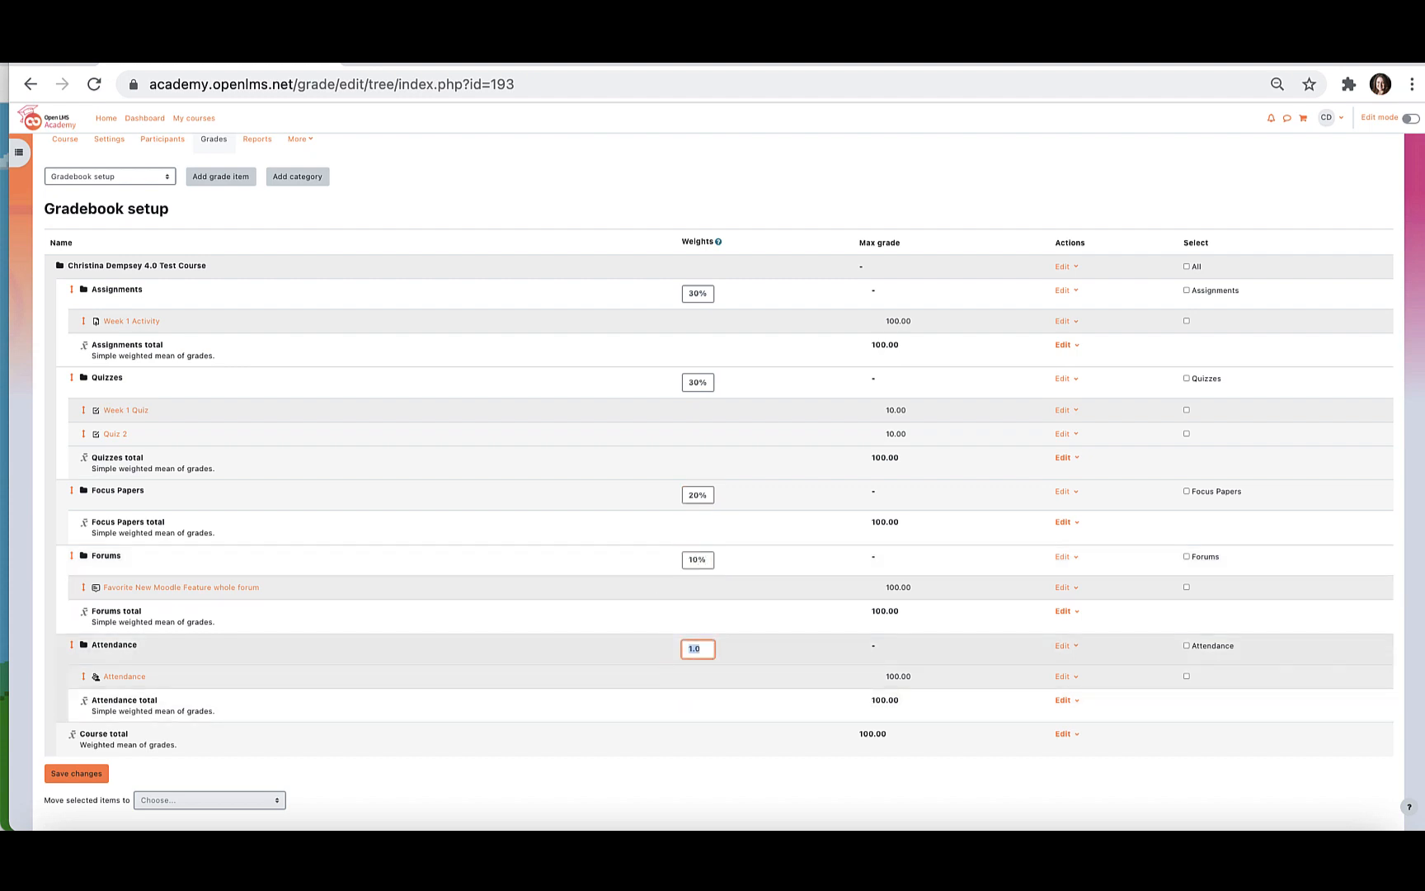
pyautogui.write('%')
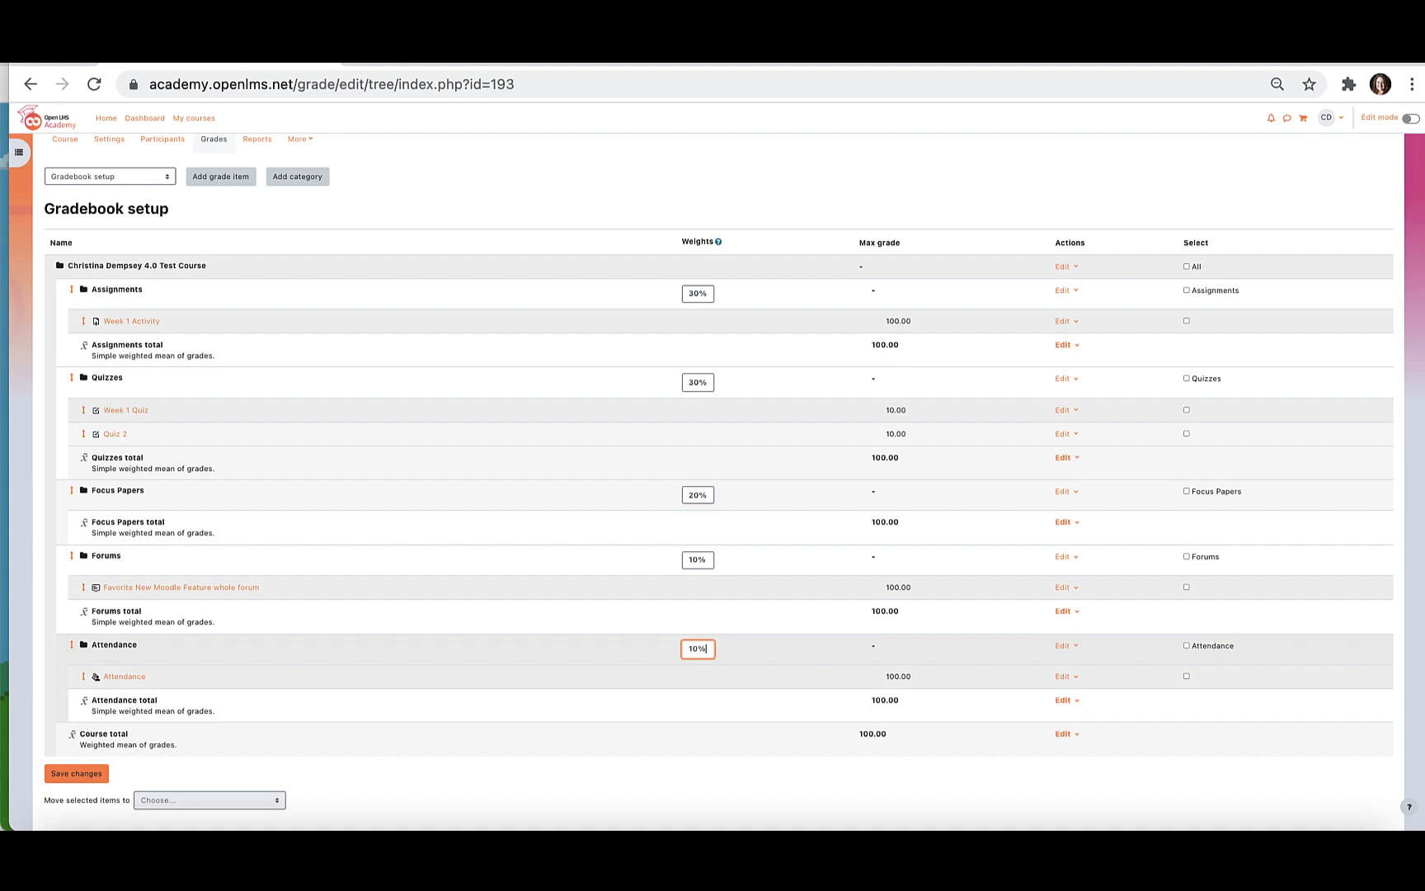
pyautogui.click(97, 775)
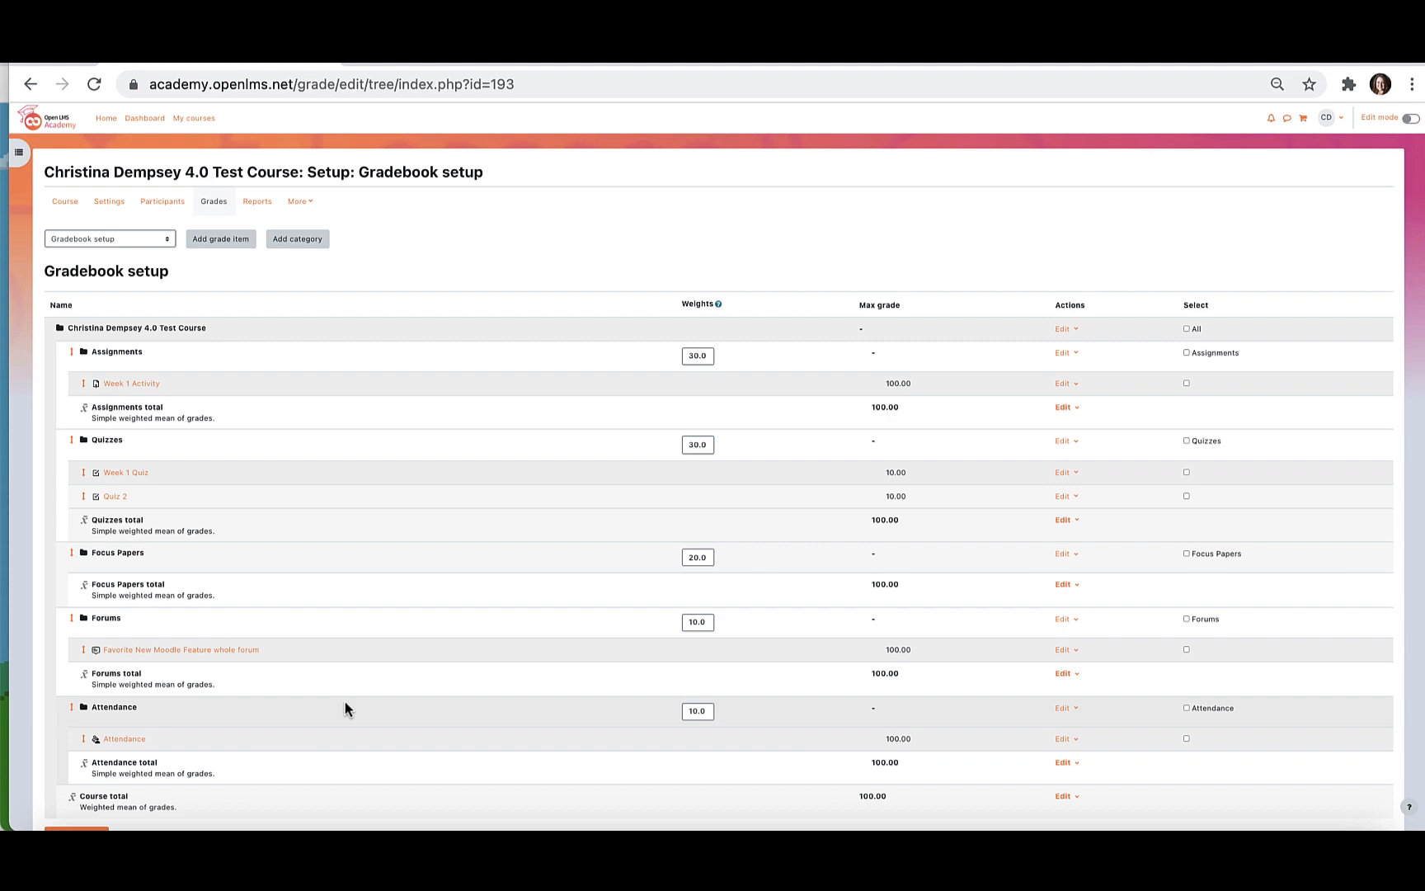
# Add a manual grade item named In Class Paper to the Assignments category and save it.
pyautogui.scroll(-3, 345, 705)
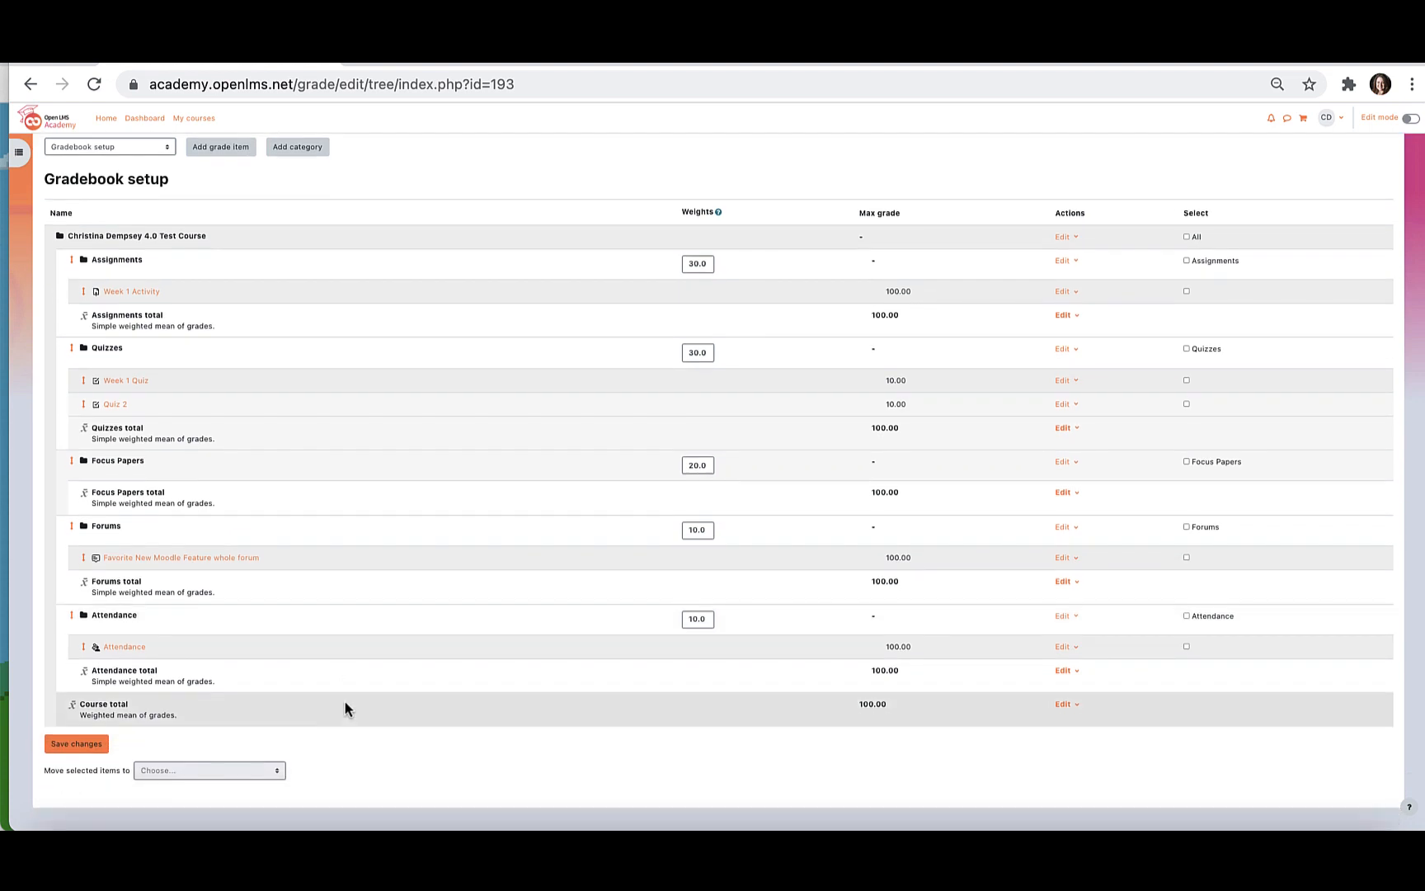
pyautogui.scroll(2, 345, 705)
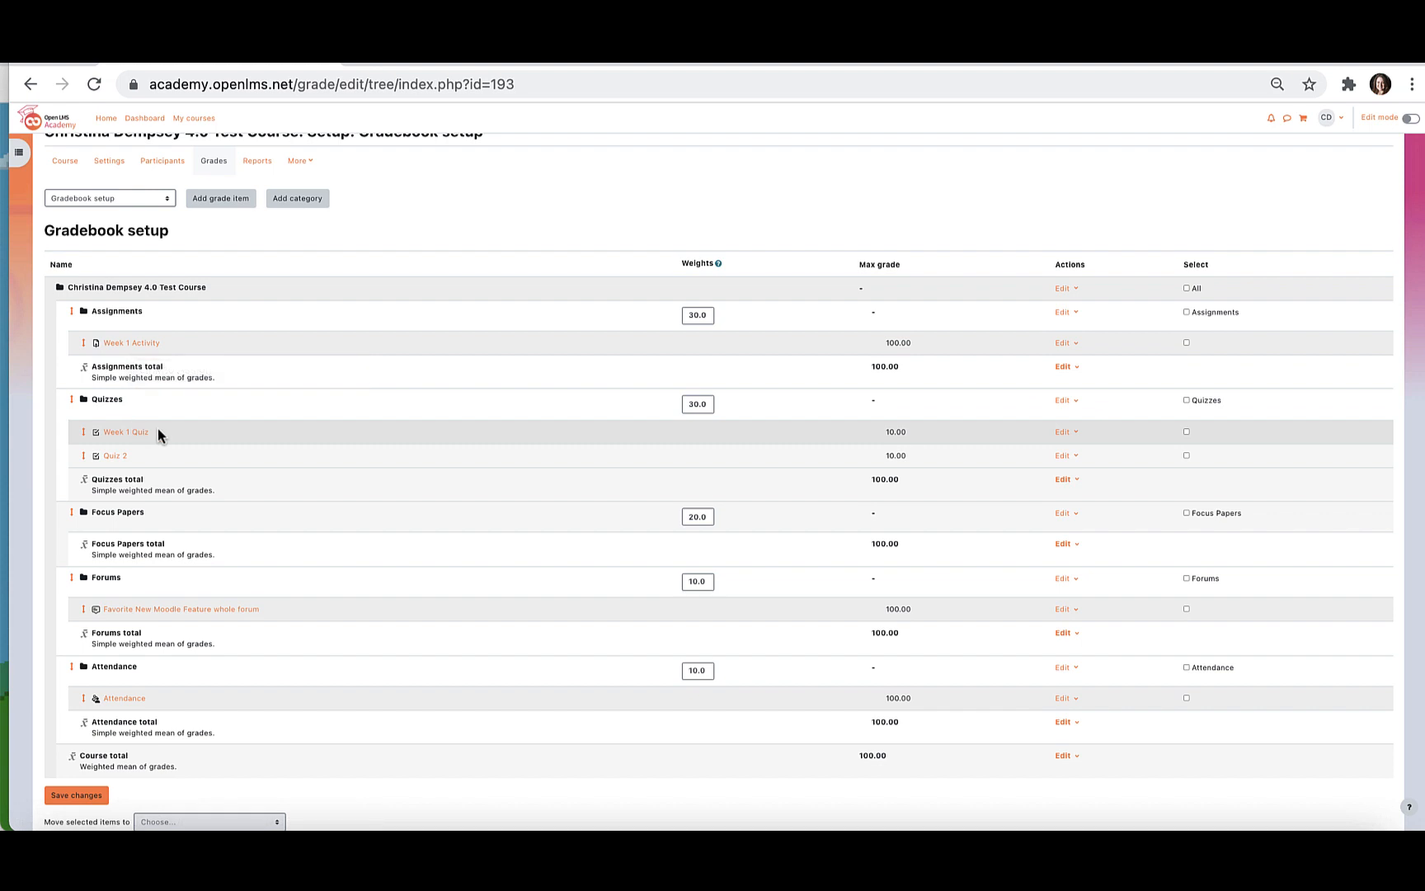
pyautogui.scroll(-2, 159, 432)
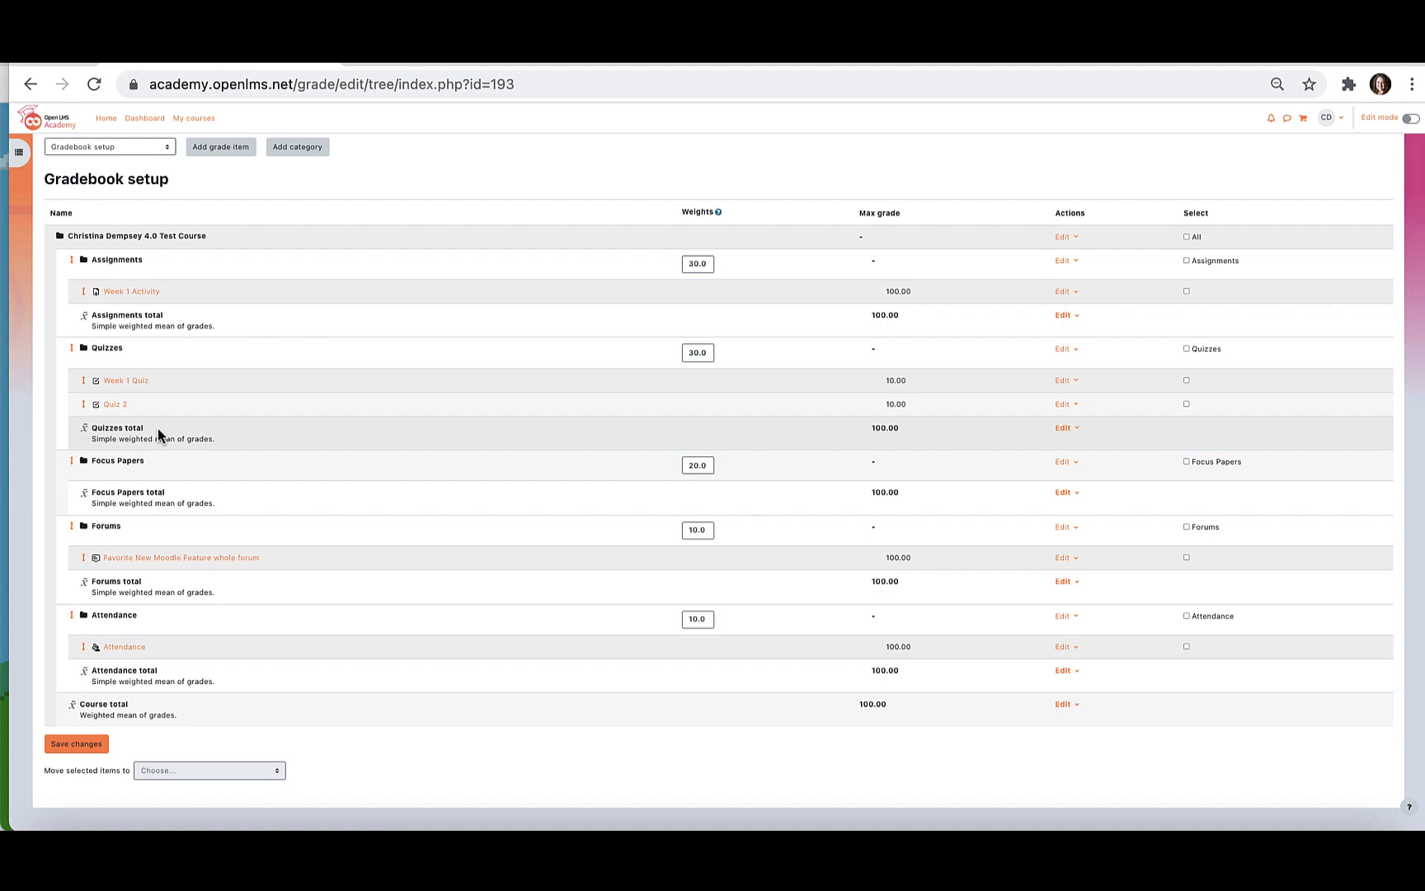
pyautogui.scroll(1, 157, 427)
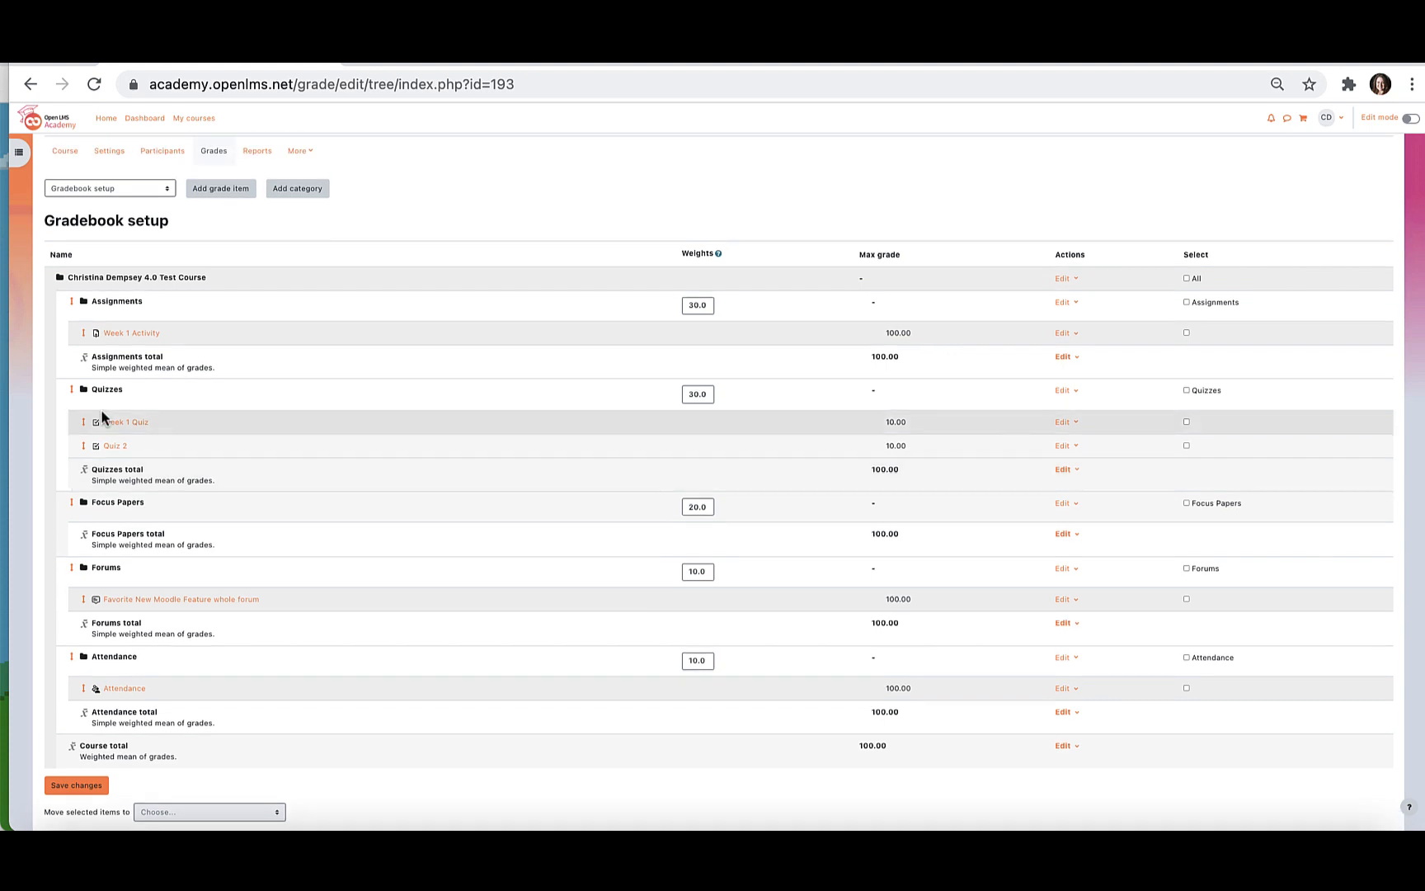
pyautogui.click(216, 195)
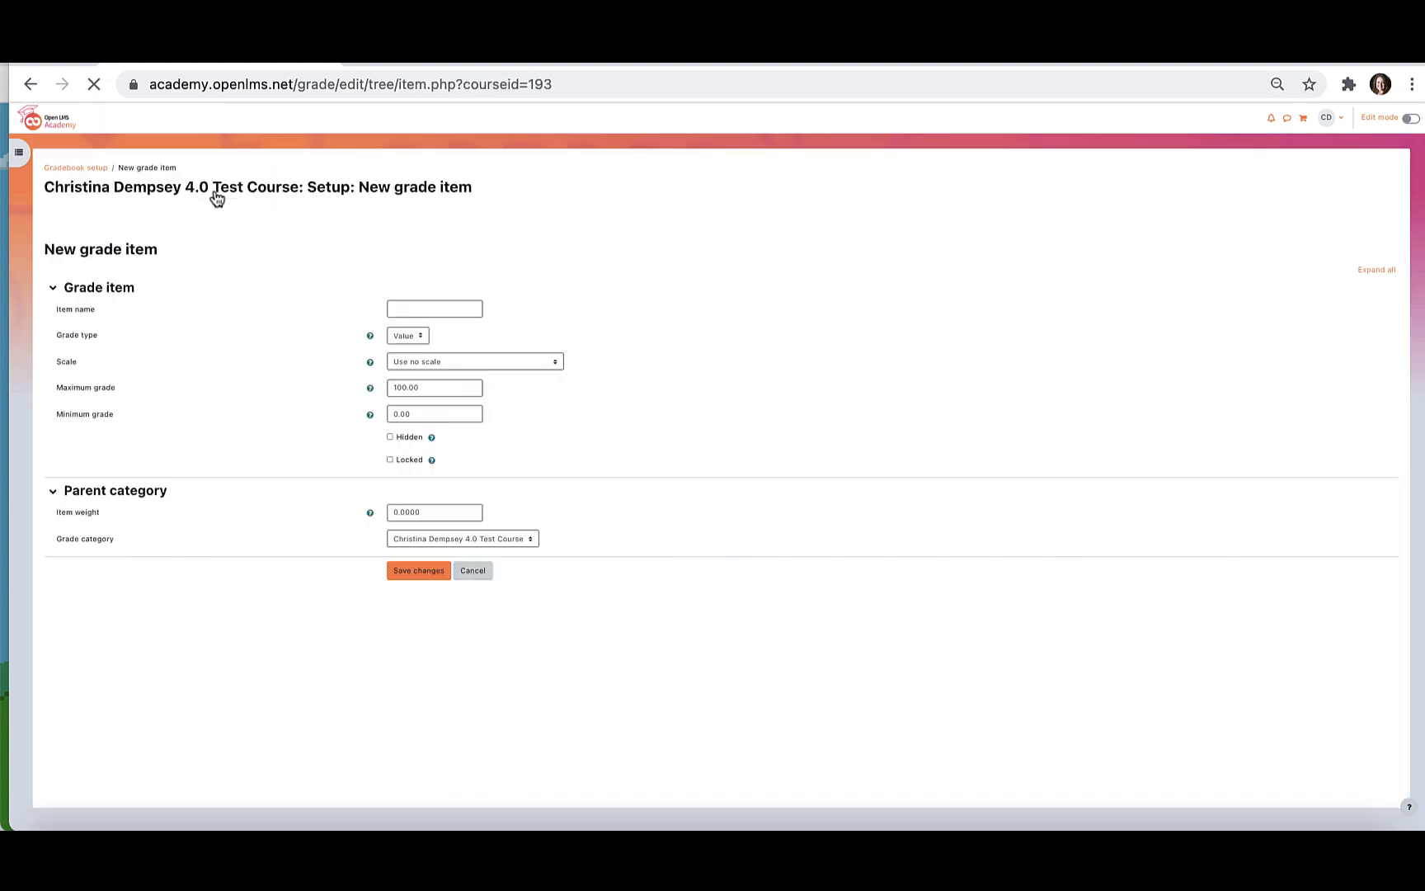
pyautogui.click(431, 308)
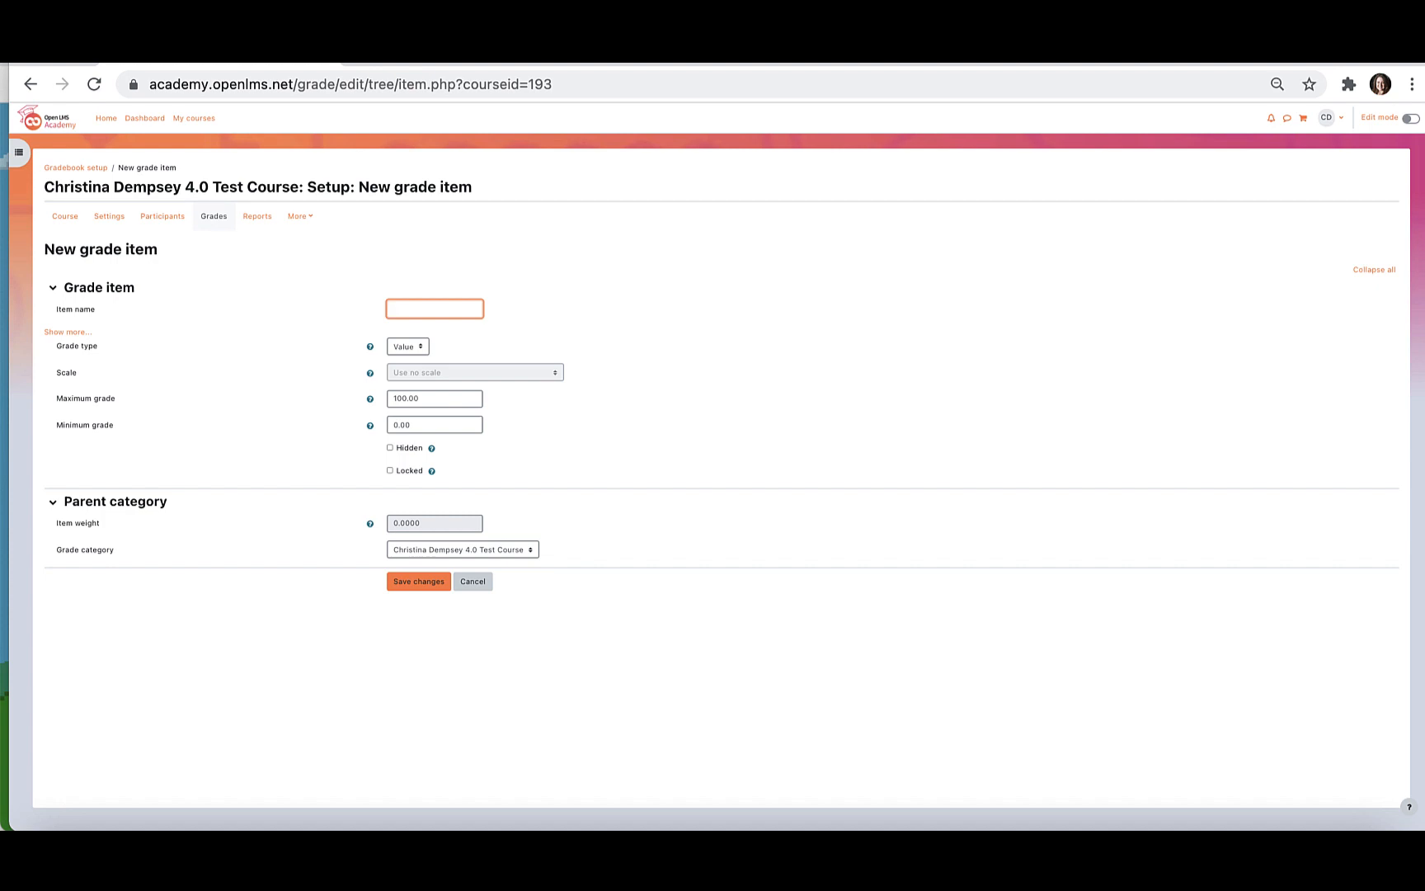
pyautogui.write('In Class Paper')
pyautogui.click(485, 550)
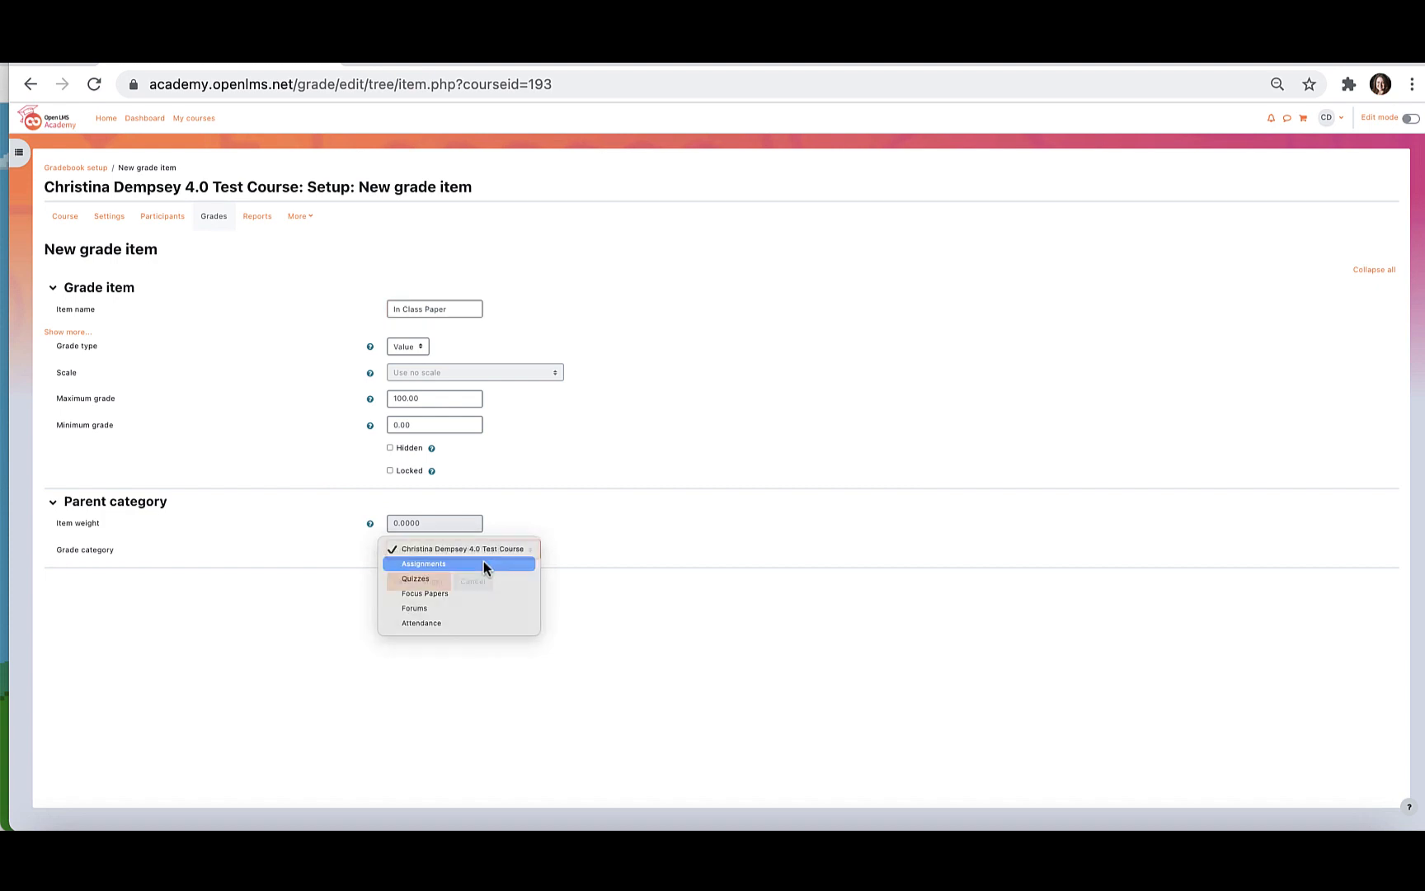
pyautogui.click(483, 564)
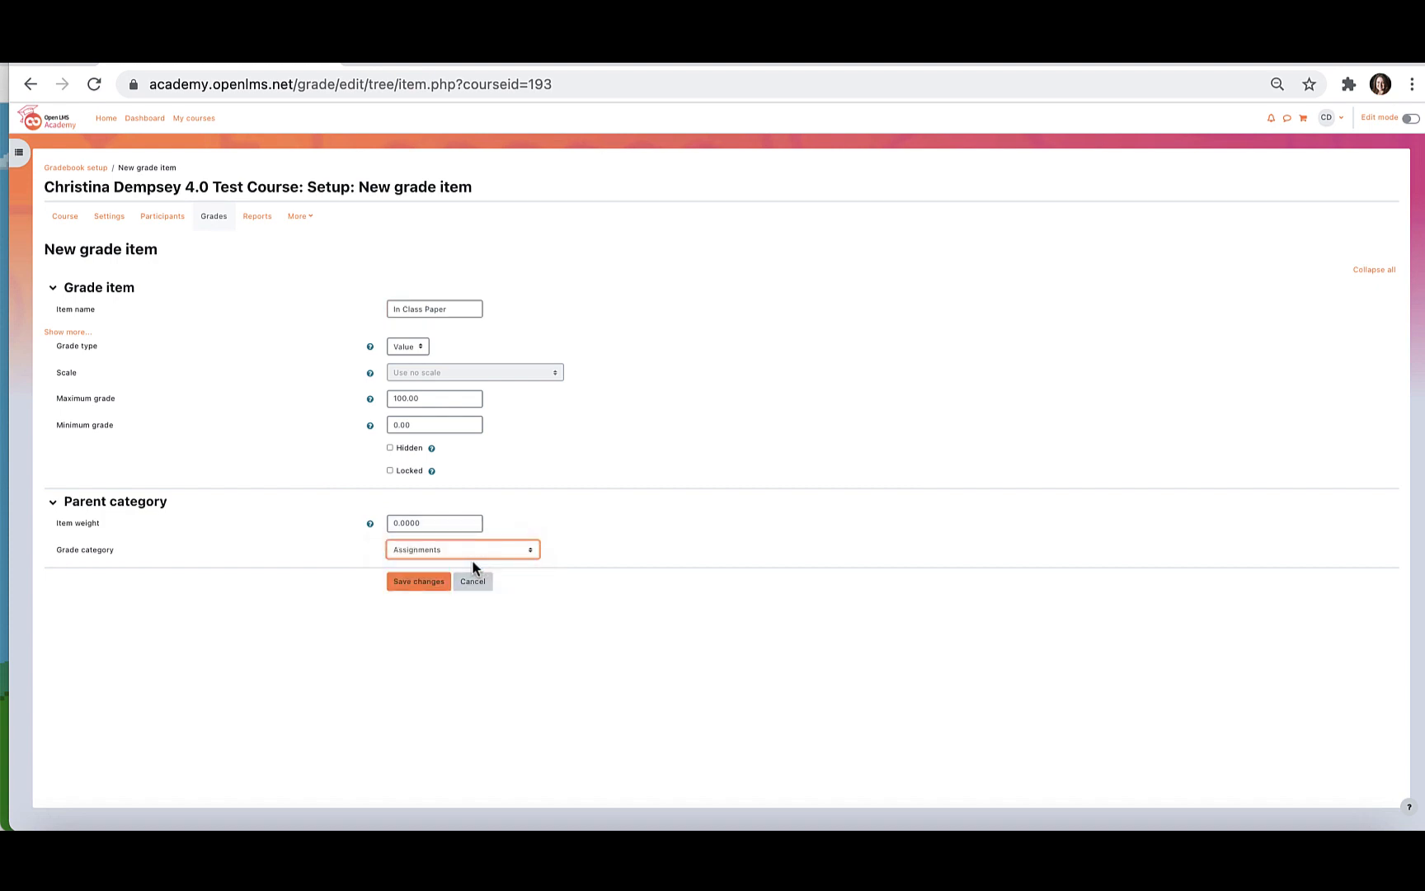
pyautogui.click(420, 581)
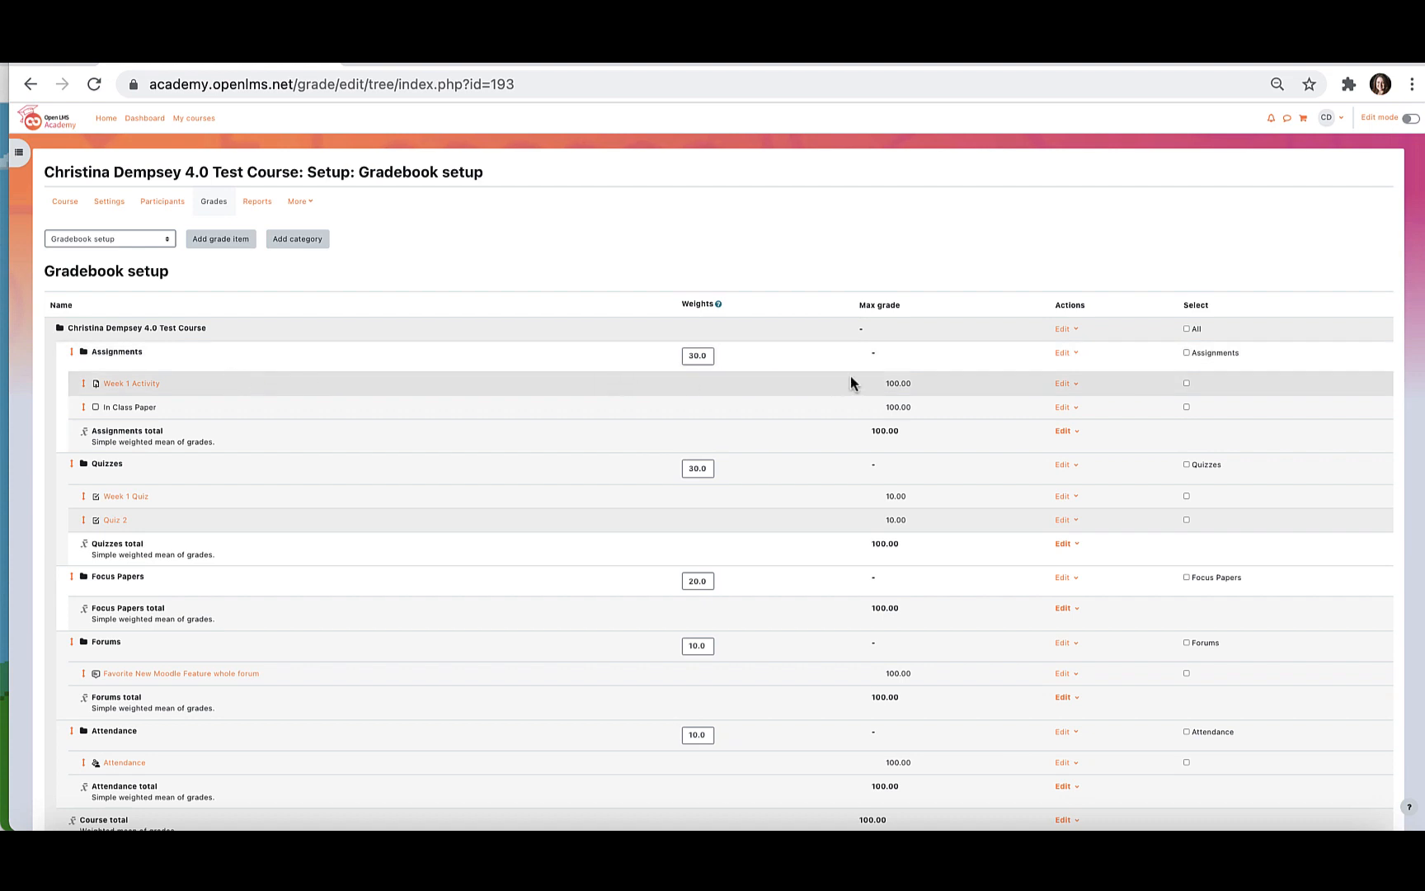
# Compare the edit actions available for the Week 1 Activity and In Class Paper grade items.
pyautogui.click(1064, 384)
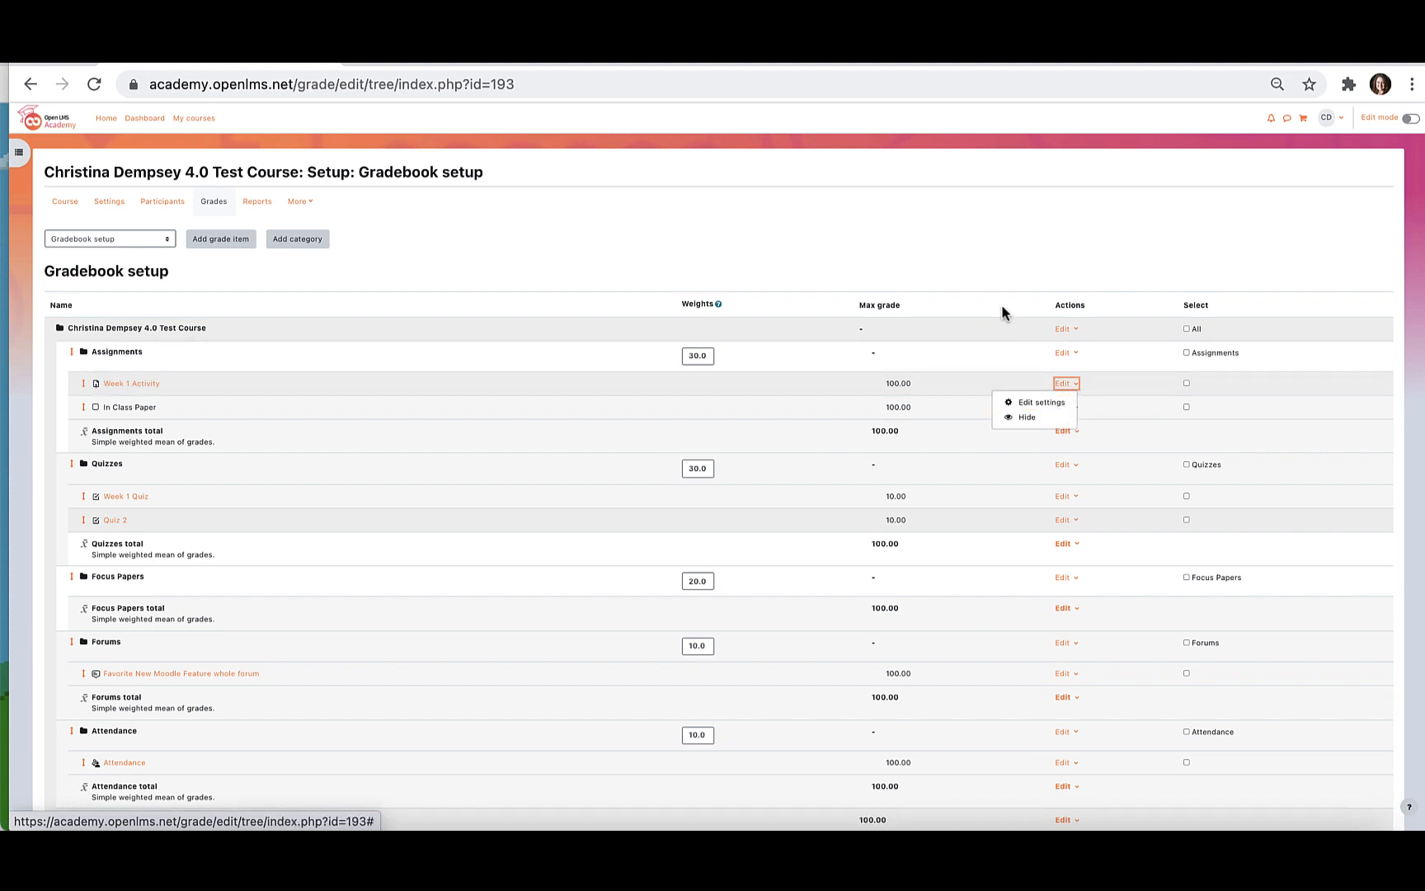
pyautogui.click(995, 249)
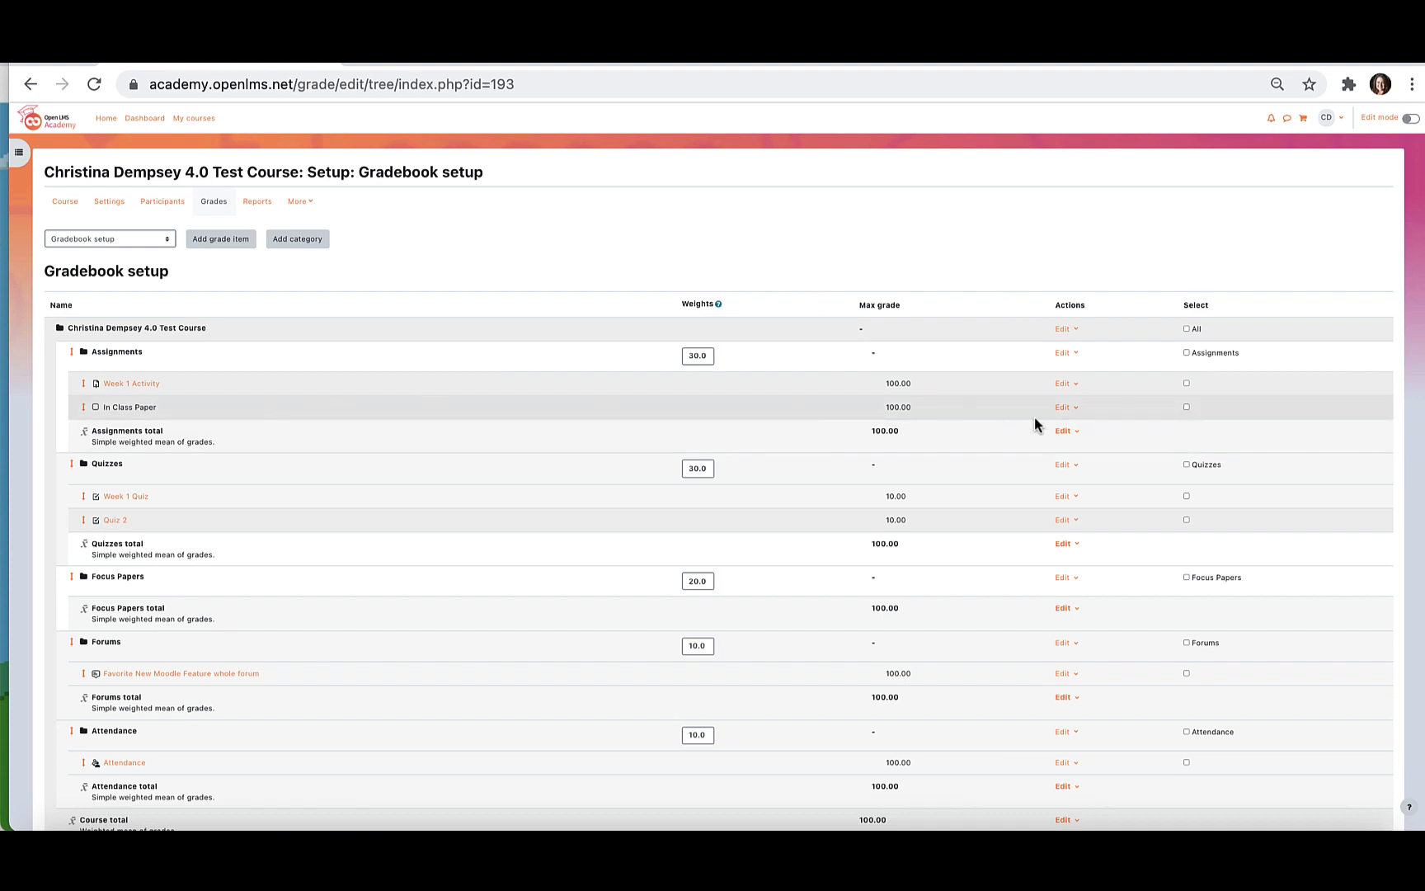
pyautogui.click(1061, 407)
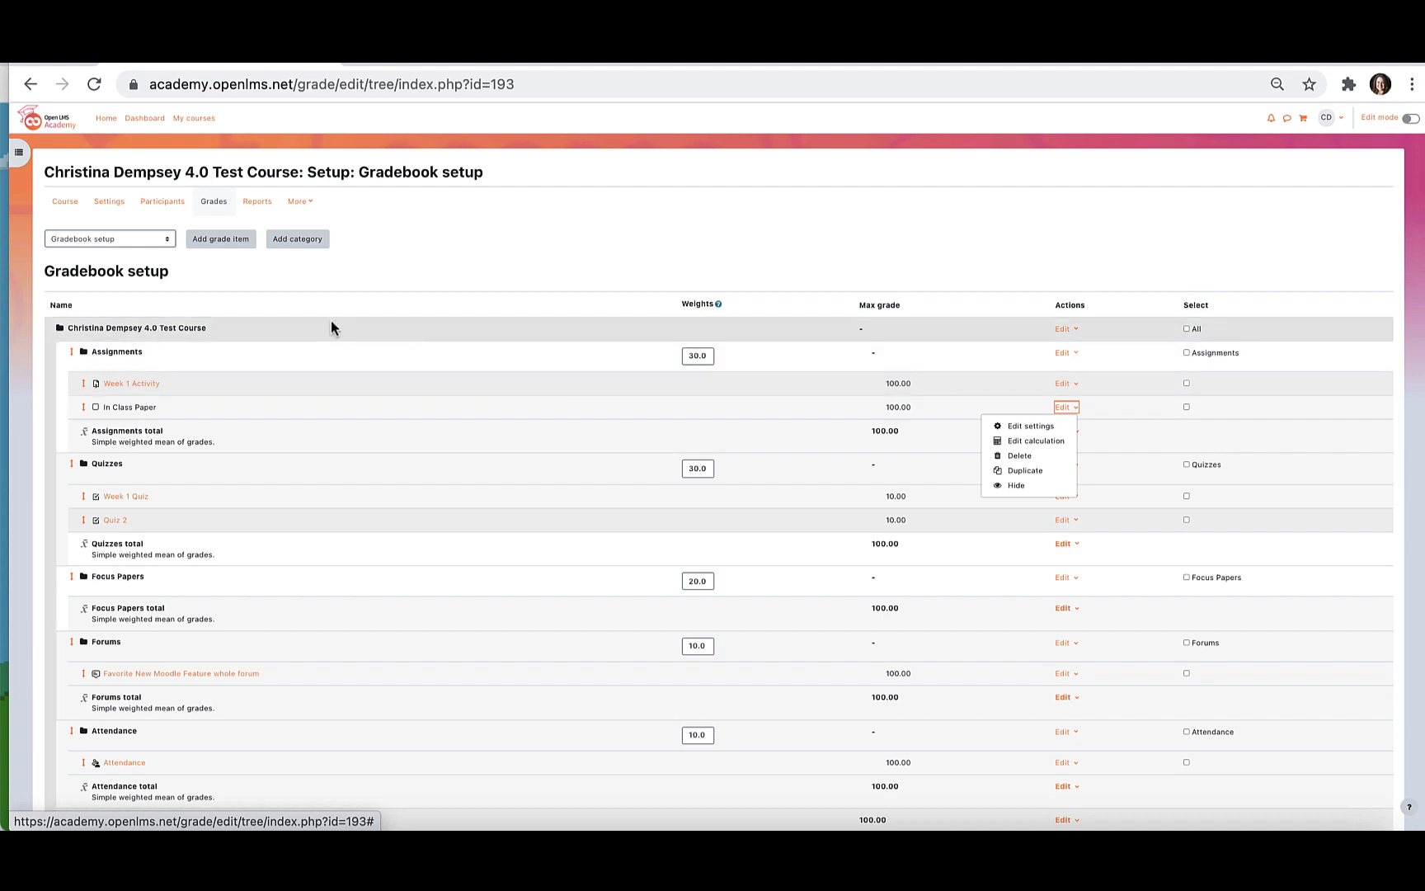
pyautogui.click(495, 260)
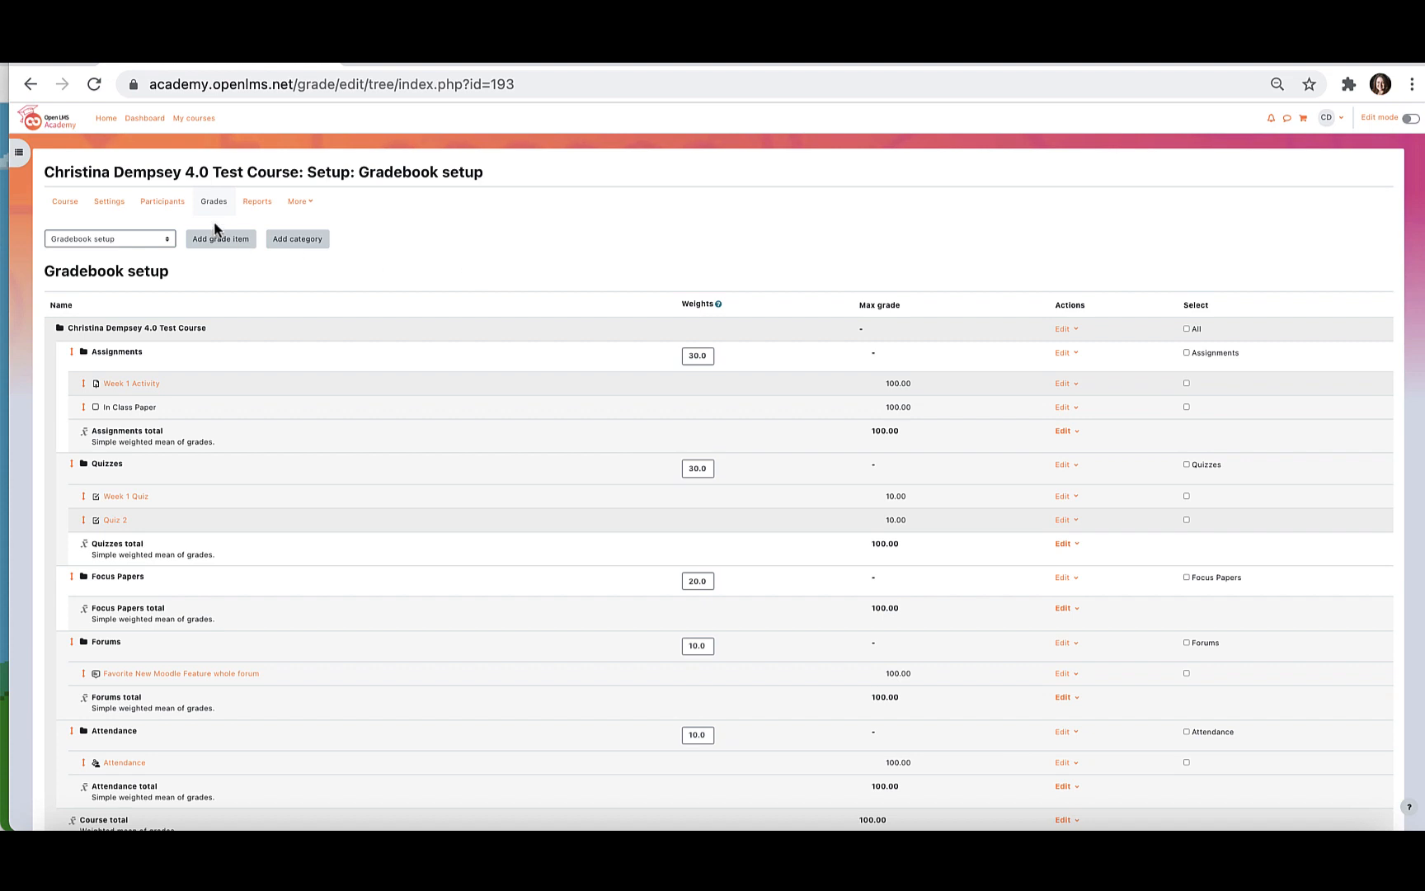
# Open the Grader report for the course and turn on edit mode for entering grades.
pyautogui.click(162, 239)
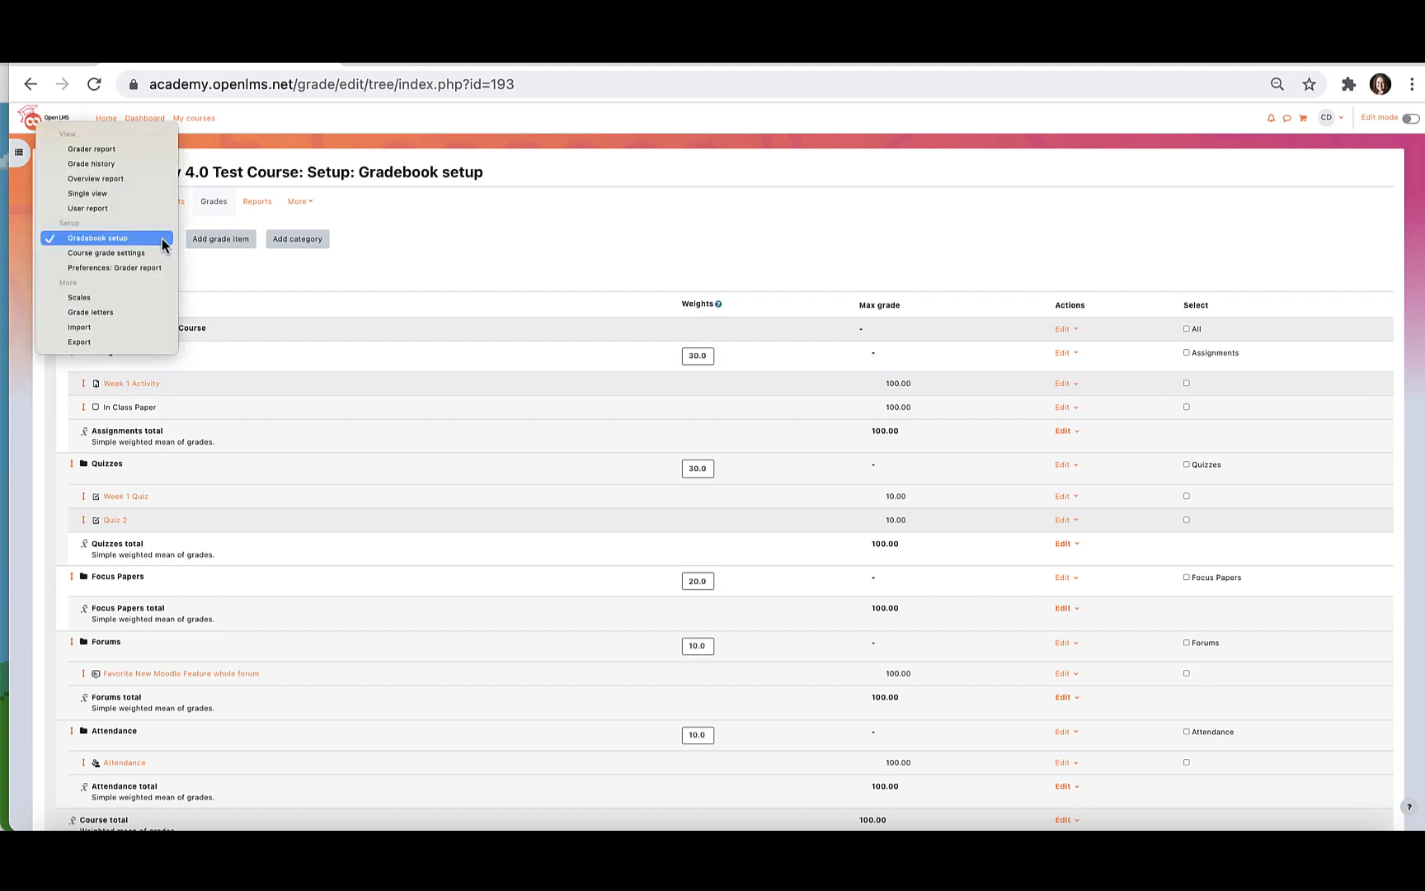
pyautogui.click(130, 150)
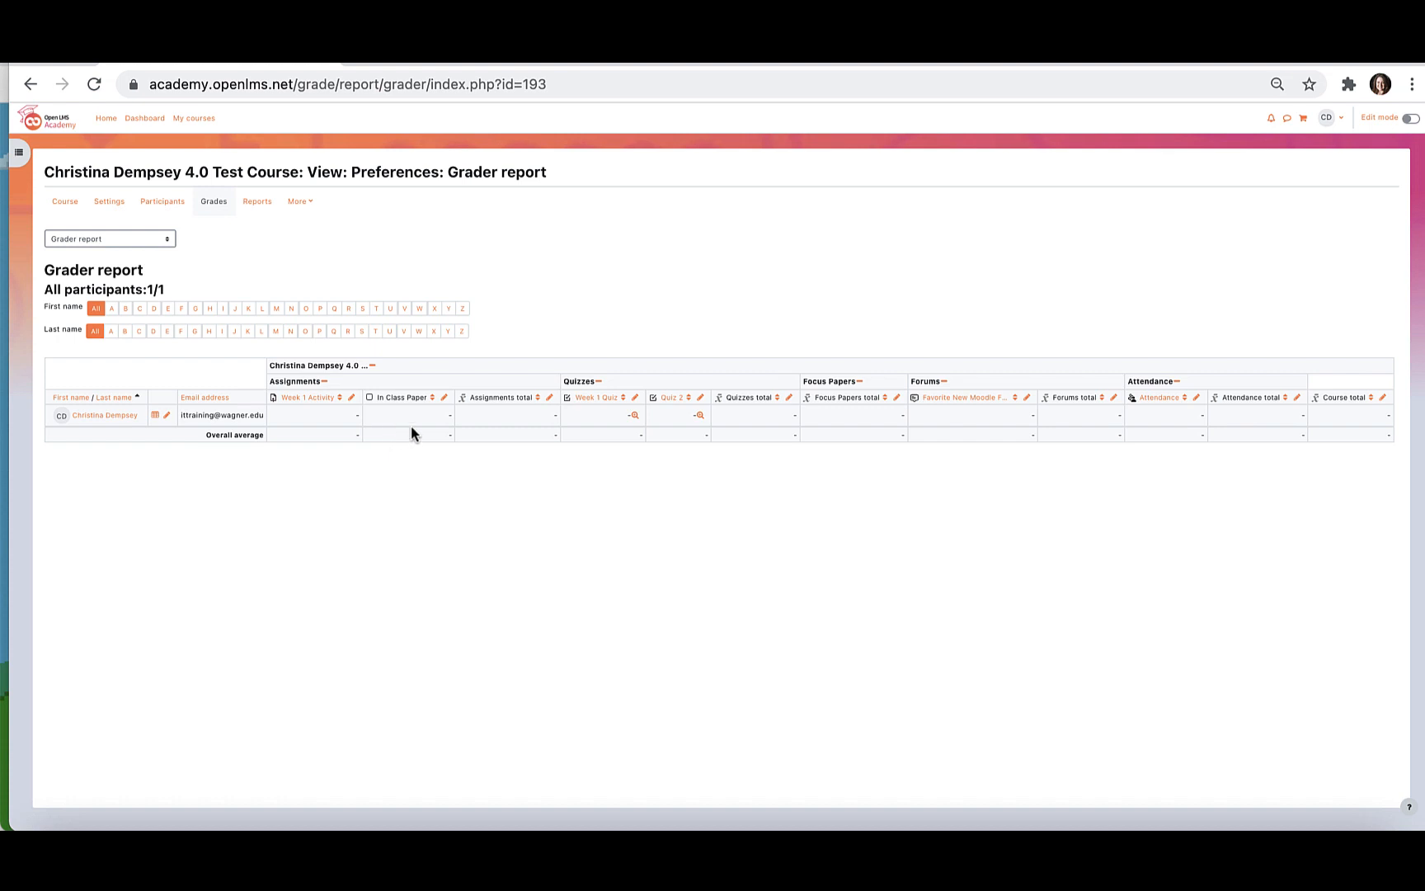
pyautogui.hscroll(1, 806, 347)
pyautogui.hscroll(-1, 808, 350)
pyautogui.click(1410, 118)
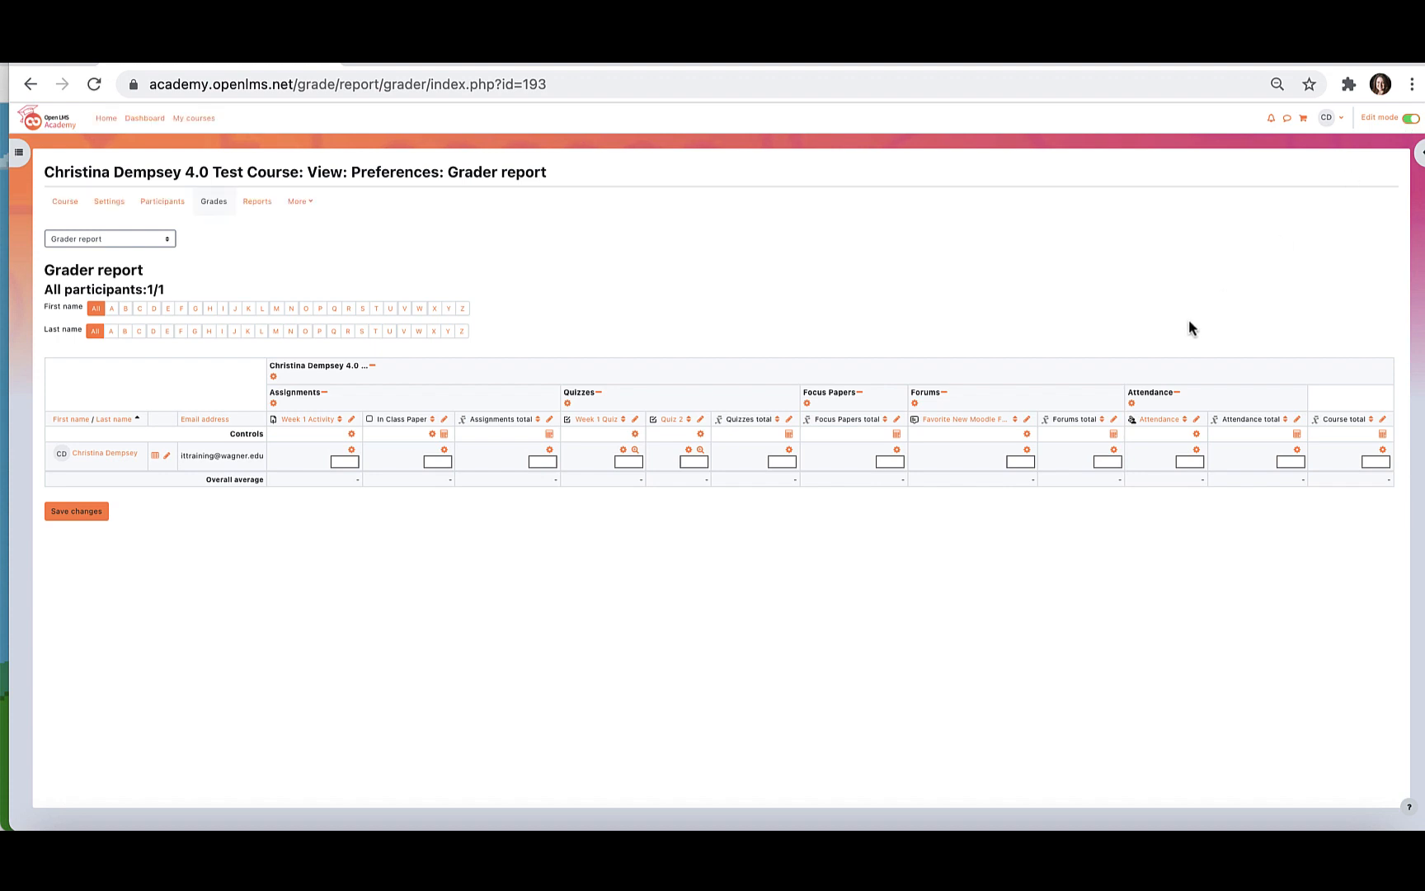